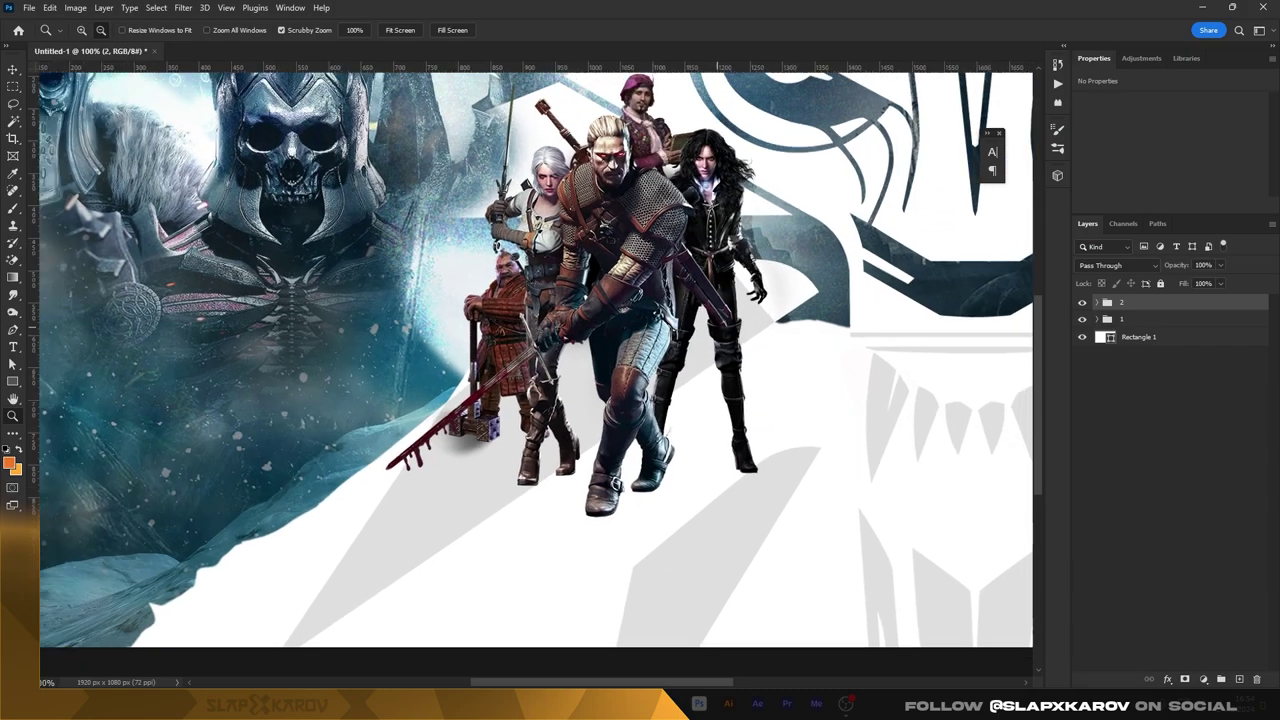
- Zoom out and start scaling the Wild Hunt logo group with Free Transform
key(ctrl+minus)
key(ctrl+minus)
key(ctrl+minus)
key(ctrl+t)
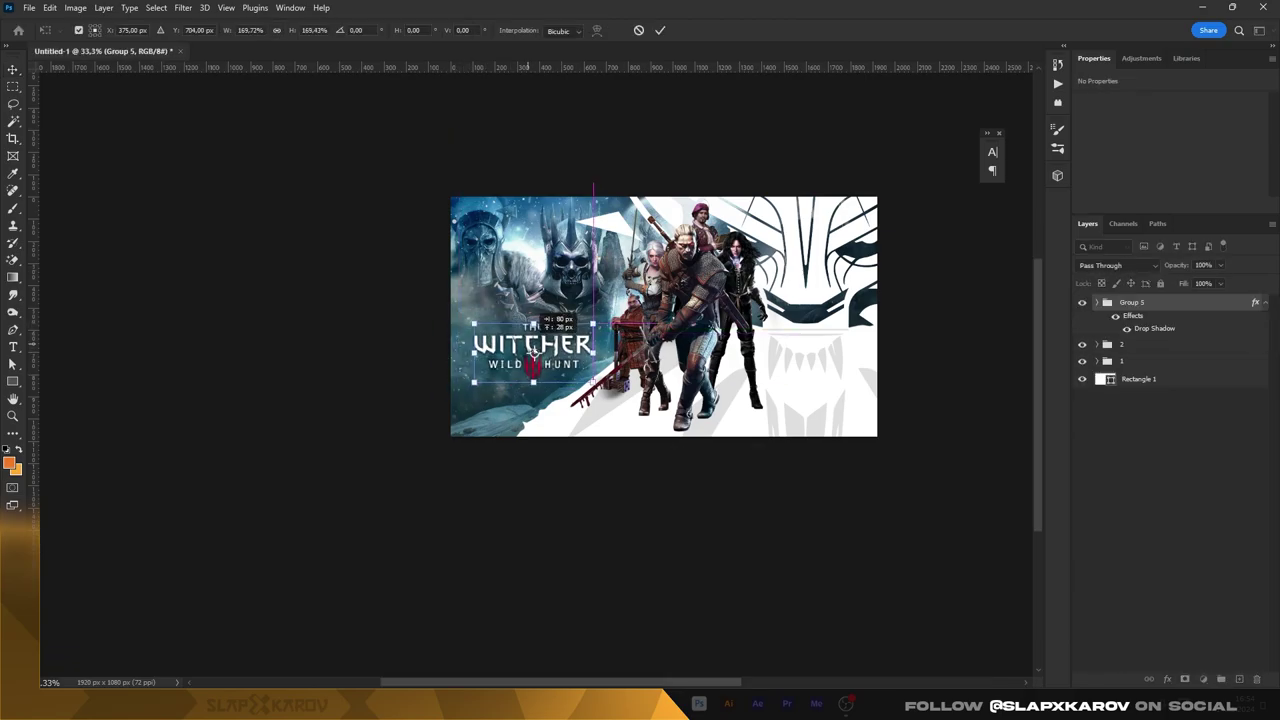
- Commit the enlarged logo at the lower left and zoom in to check the composition
key(Return)
scroll(736, 292, up, 5)
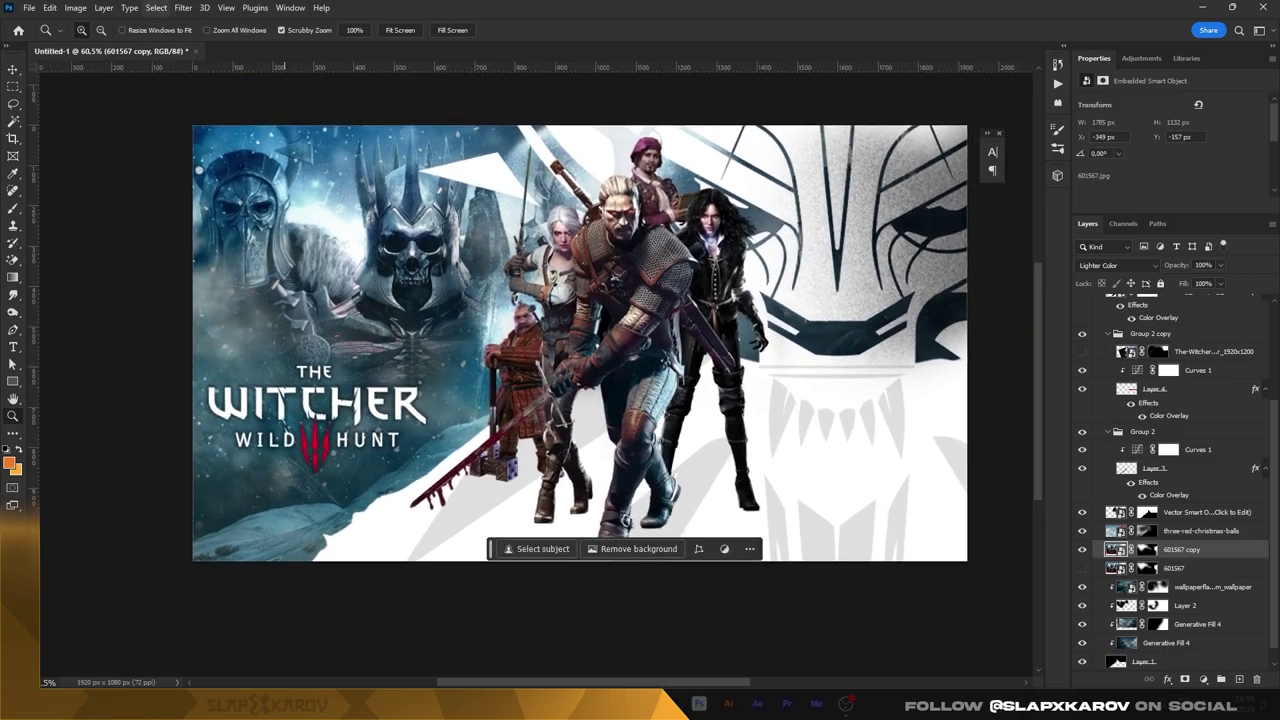
- Run Camera Raw on the background copy: Texture +41, Sharpening 46, Noise Reduction 19
click(183, 7)
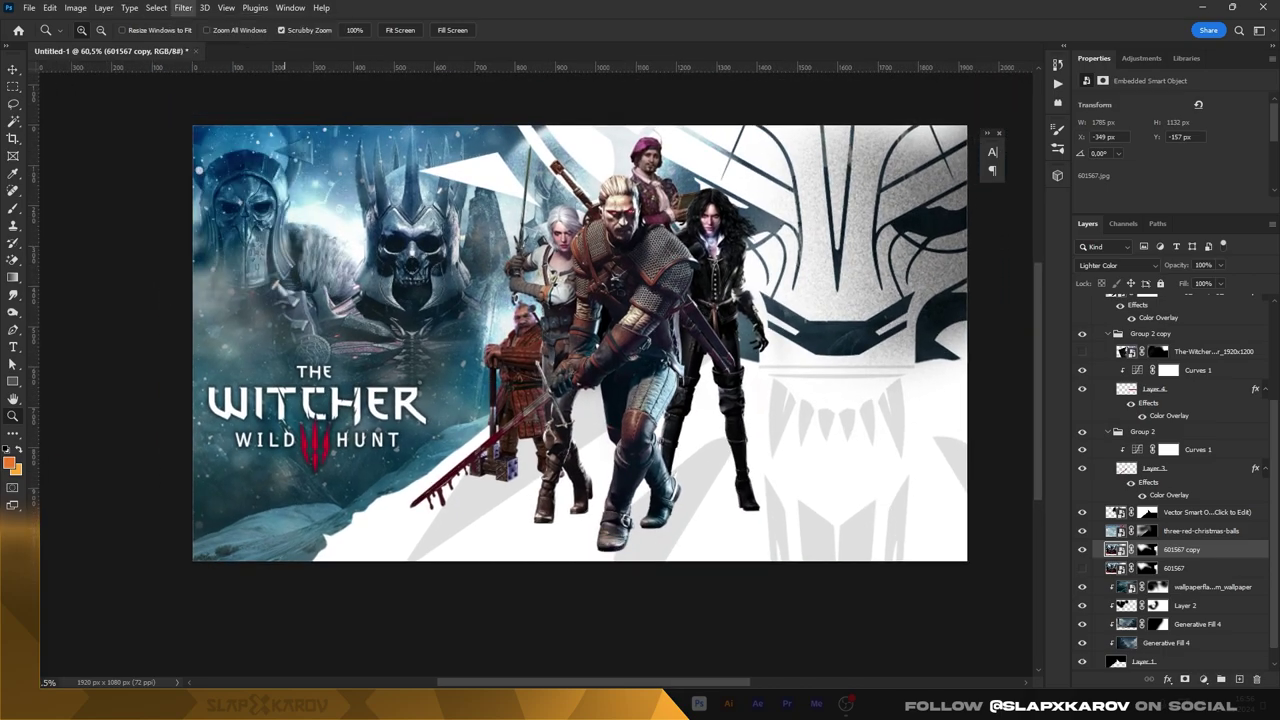
click(205, 121)
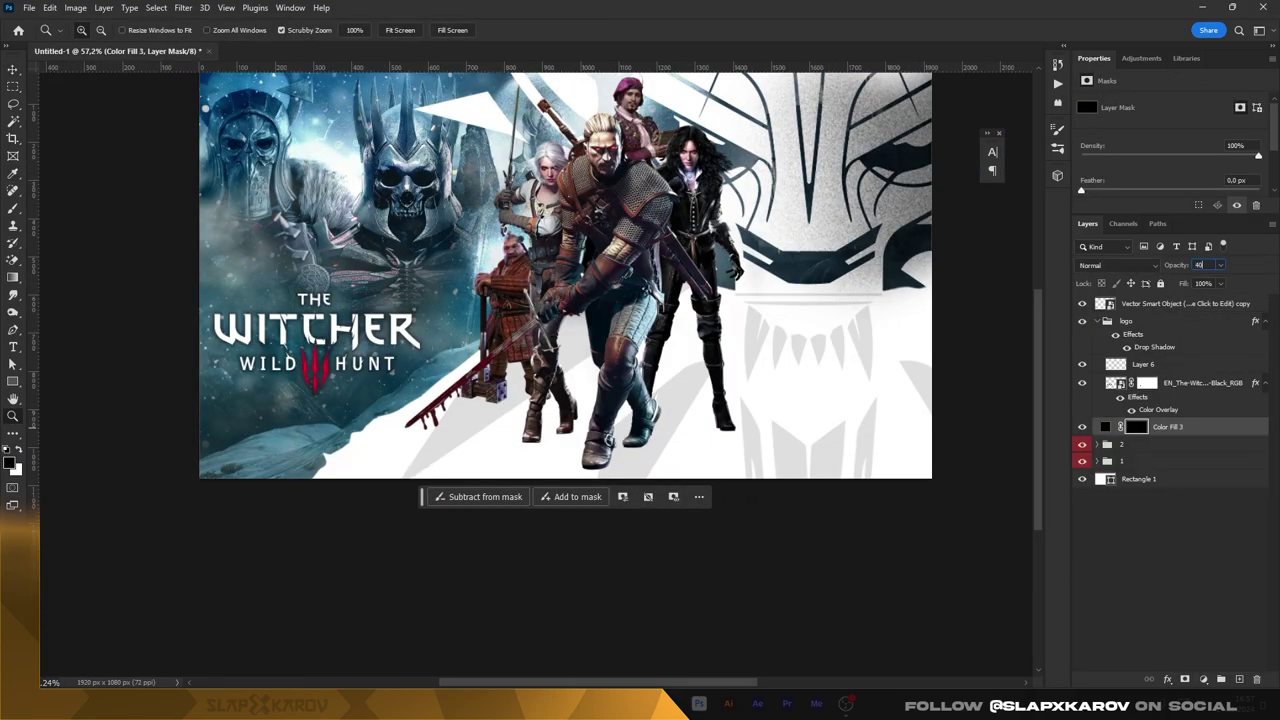
- Set the black fill layer to 40% opacity and size the mask brush to about 115 px
drag(590, 432, 640, 432)
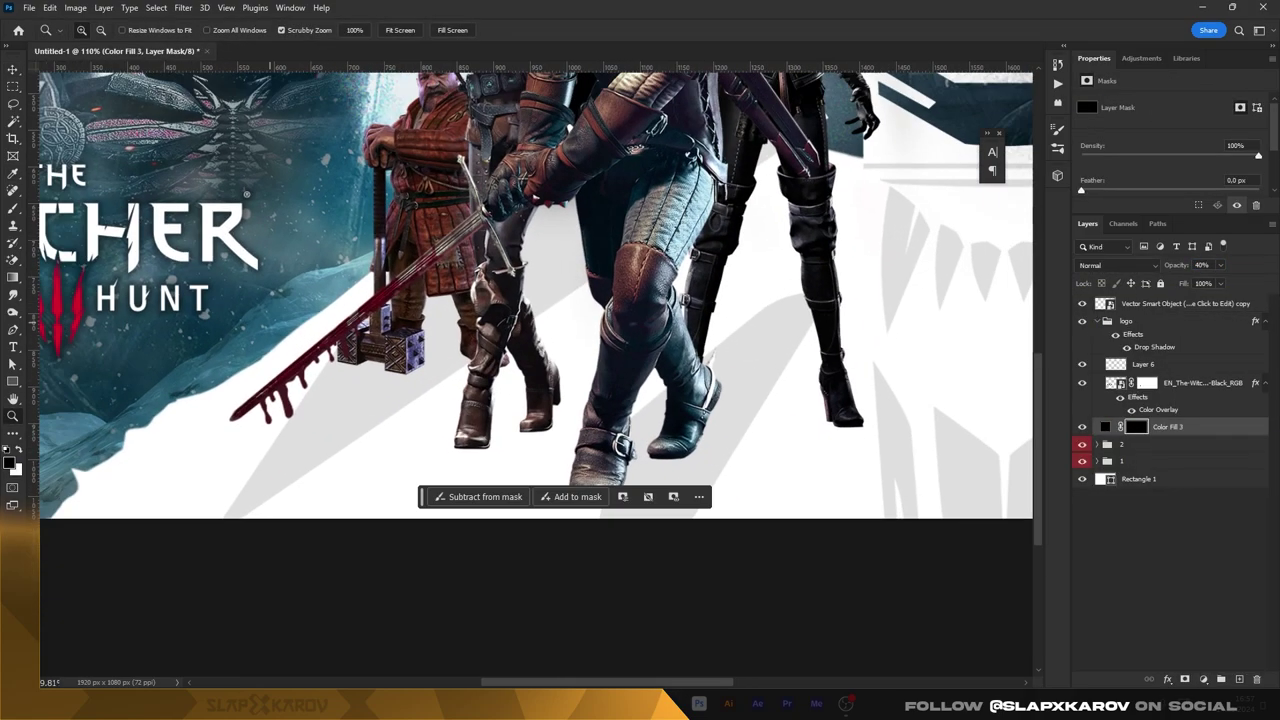
drag(400, 380, 410, 385)
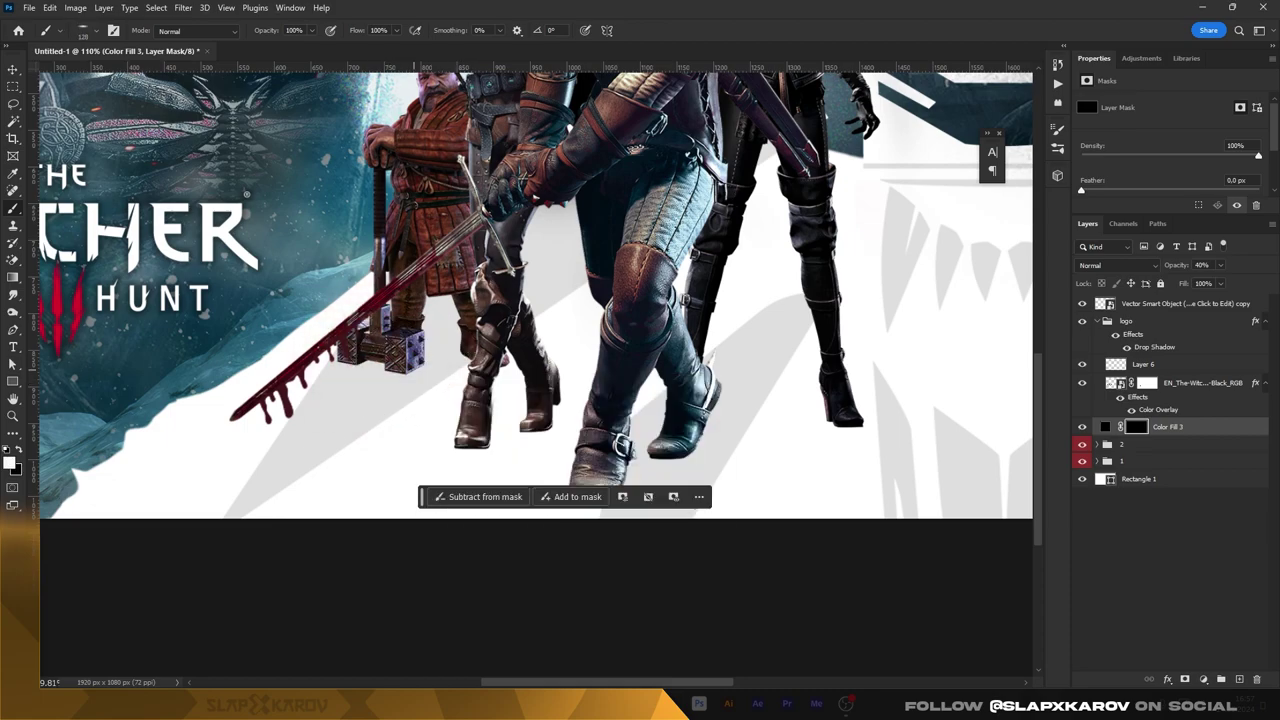
scroll(484, 180, down, 2)
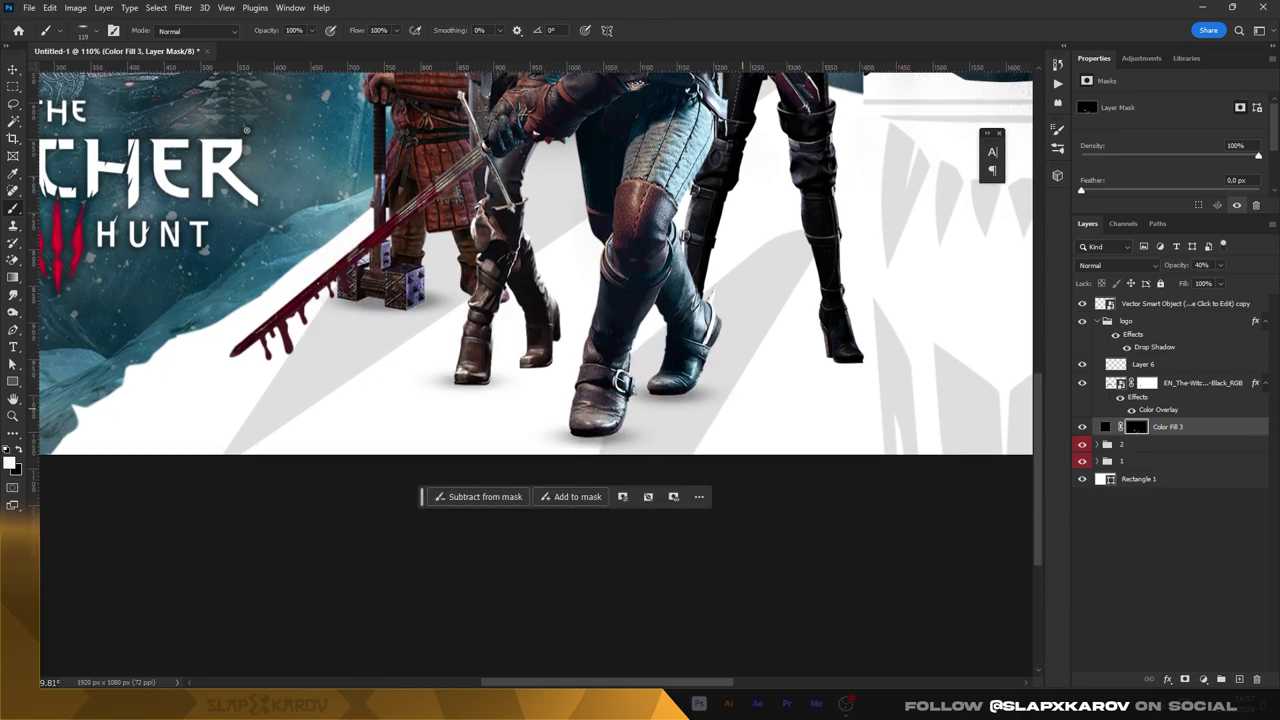
scroll(536, 270, up, 1)
key(z)
drag(470, 450, 400, 450)
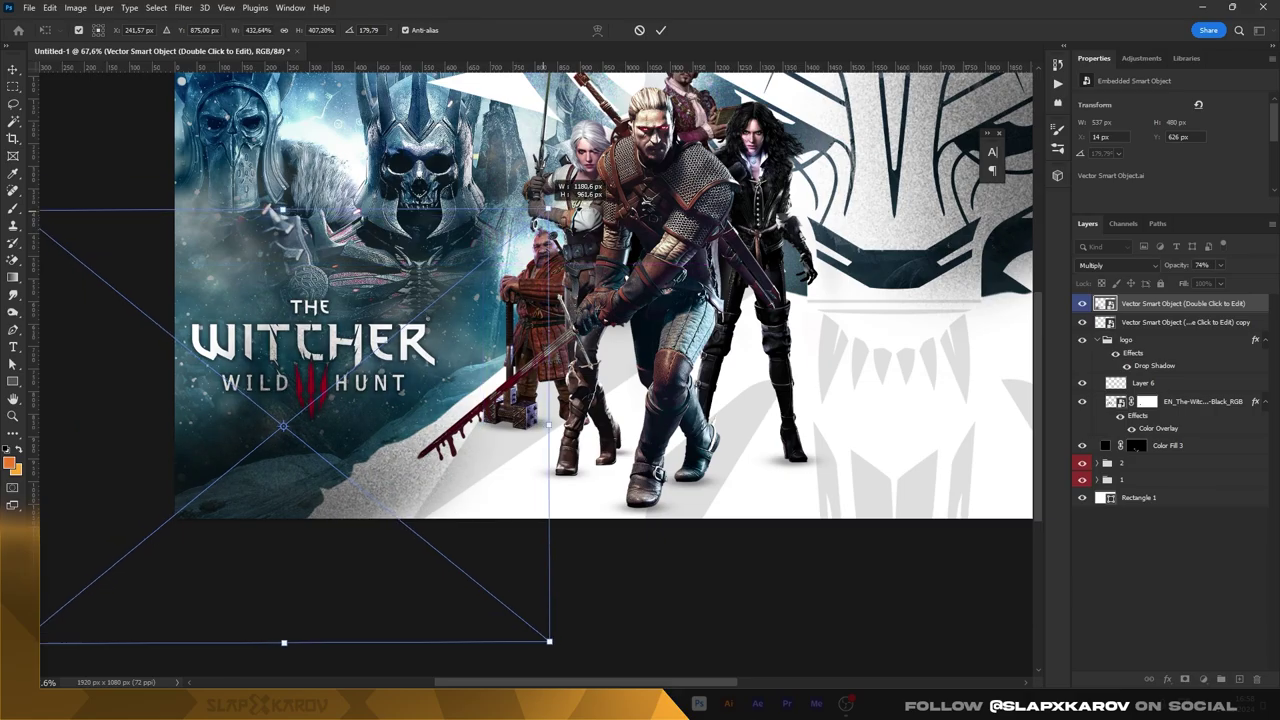
- Skew and flatten the black silhouette into a ground shadow behind the characters group
key(Return)
key(ctrl+bracketleft)
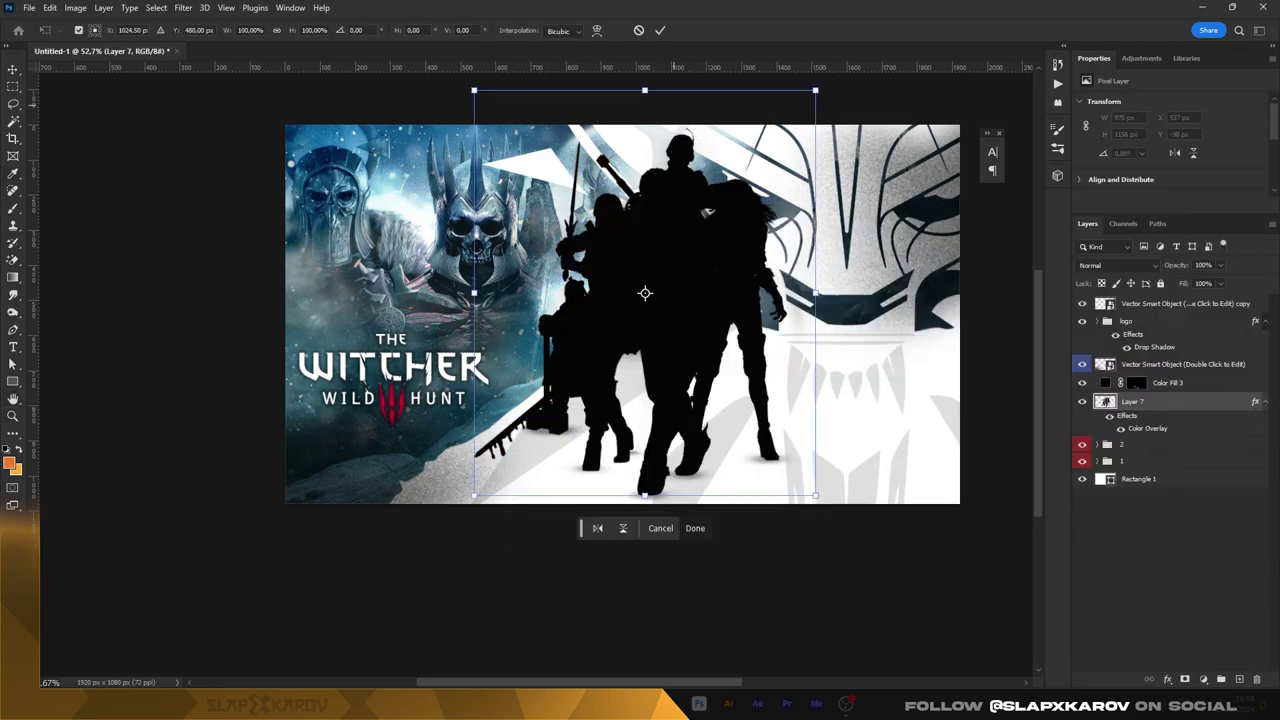
drag(645, 293, 700, 380)
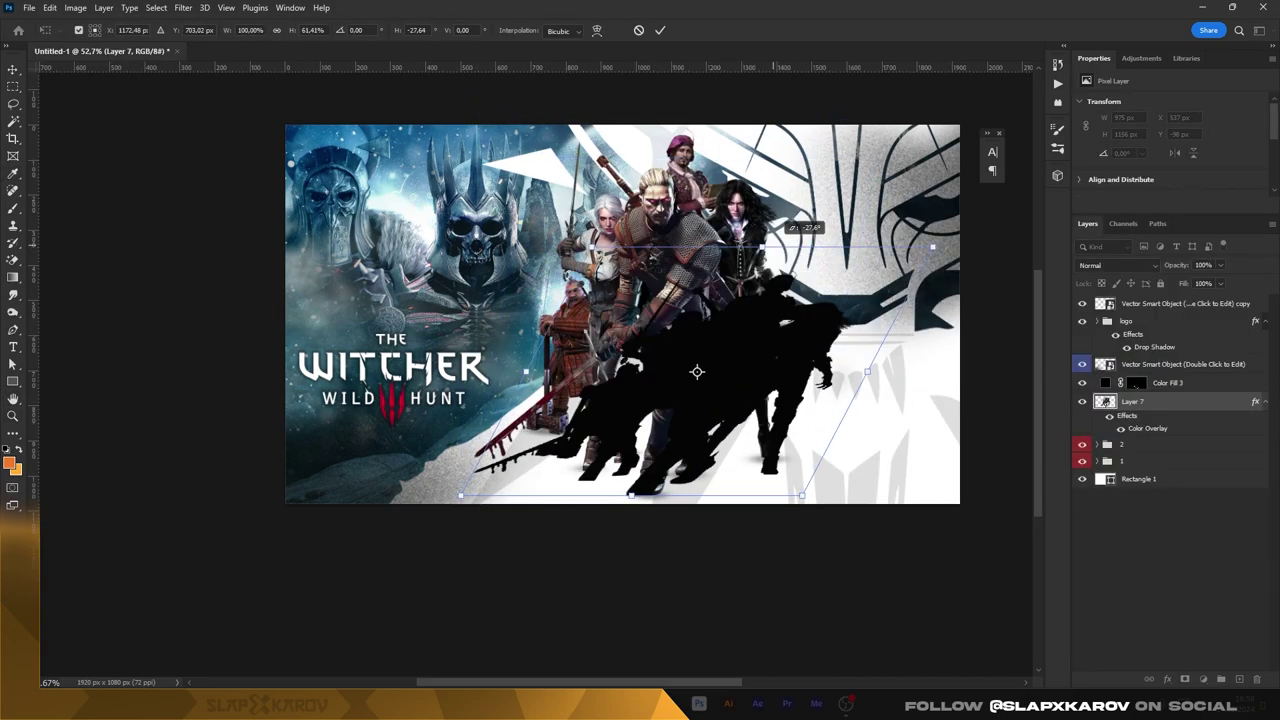
drag(480, 470, 450, 430)
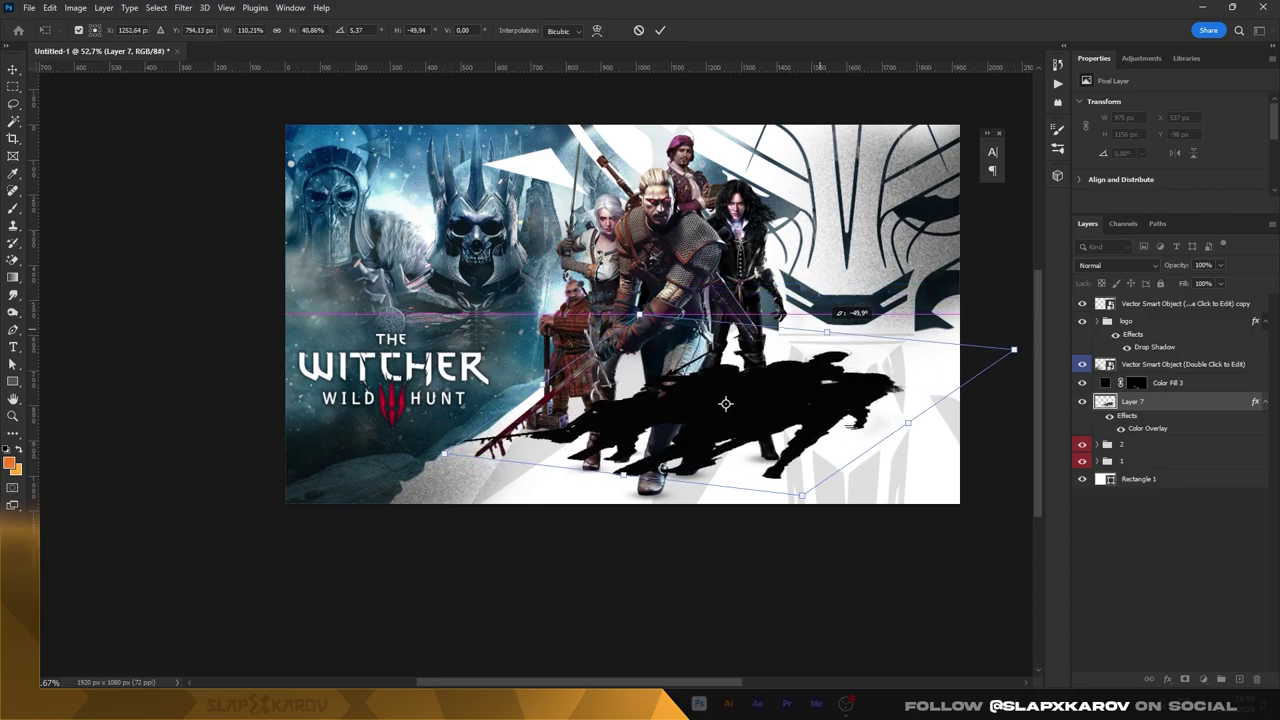
drag(984, 284, 977, 309)
drag(622, 476, 605, 483)
key(Return)
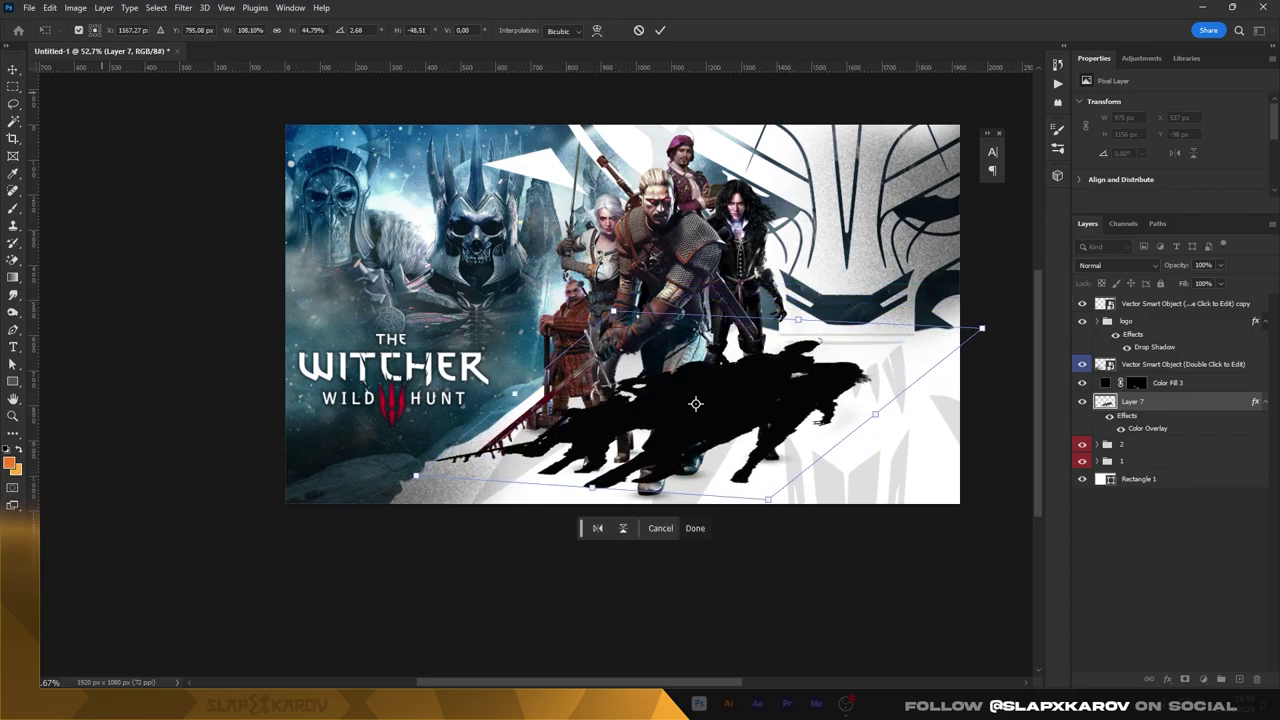
key(ctrl+bracketleft)
- Put the shadow back into Free Transform and switch it to Warp mode
scroll(634, 344, up, 2)
key(ctrl+t)
scroll(634, 344, down, 2)
right_click(723, 354)
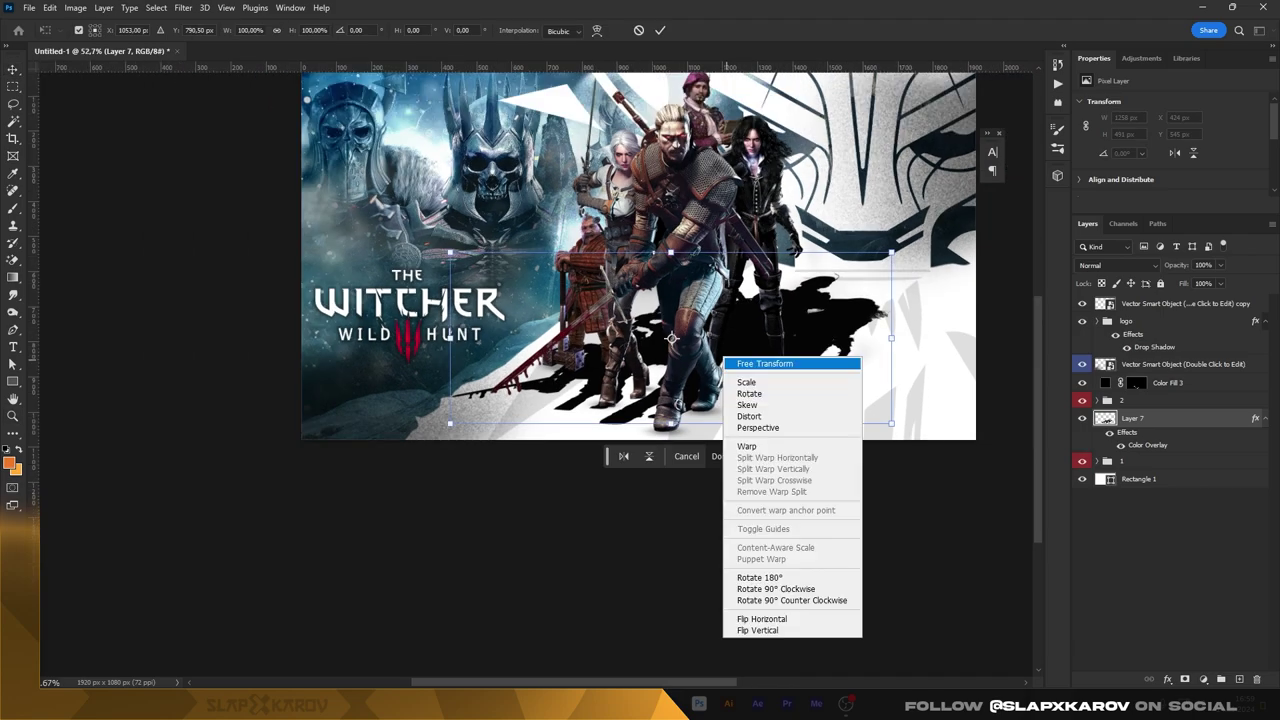
click(750, 449)
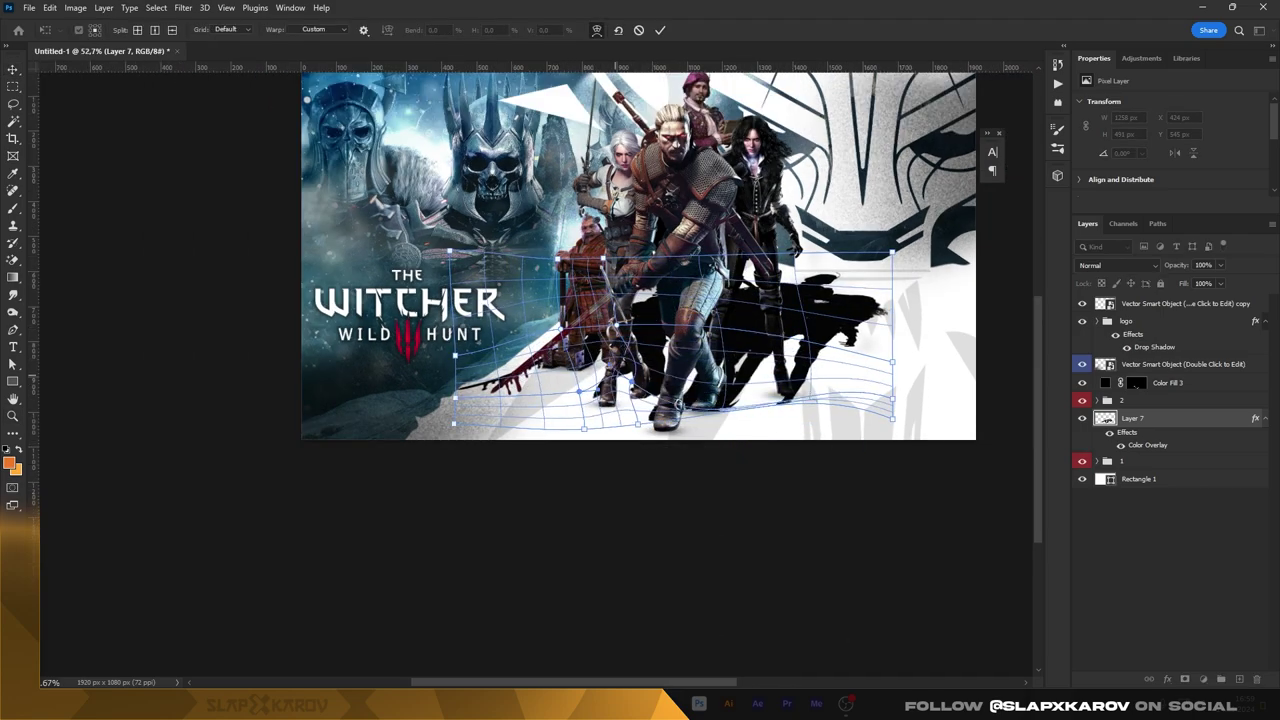
- Commit the warped shadow and give it an 8-pixel Gaussian Blur
key(Return)
click(156, 7)
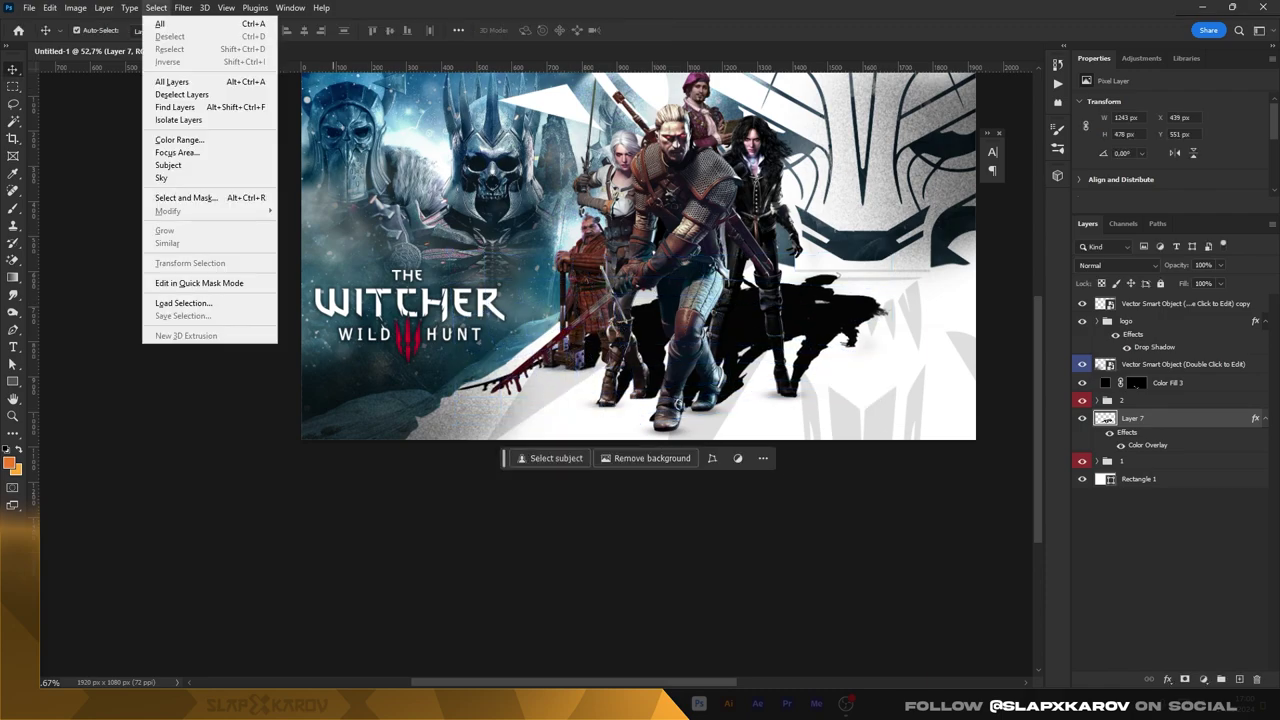
click(370, 246)
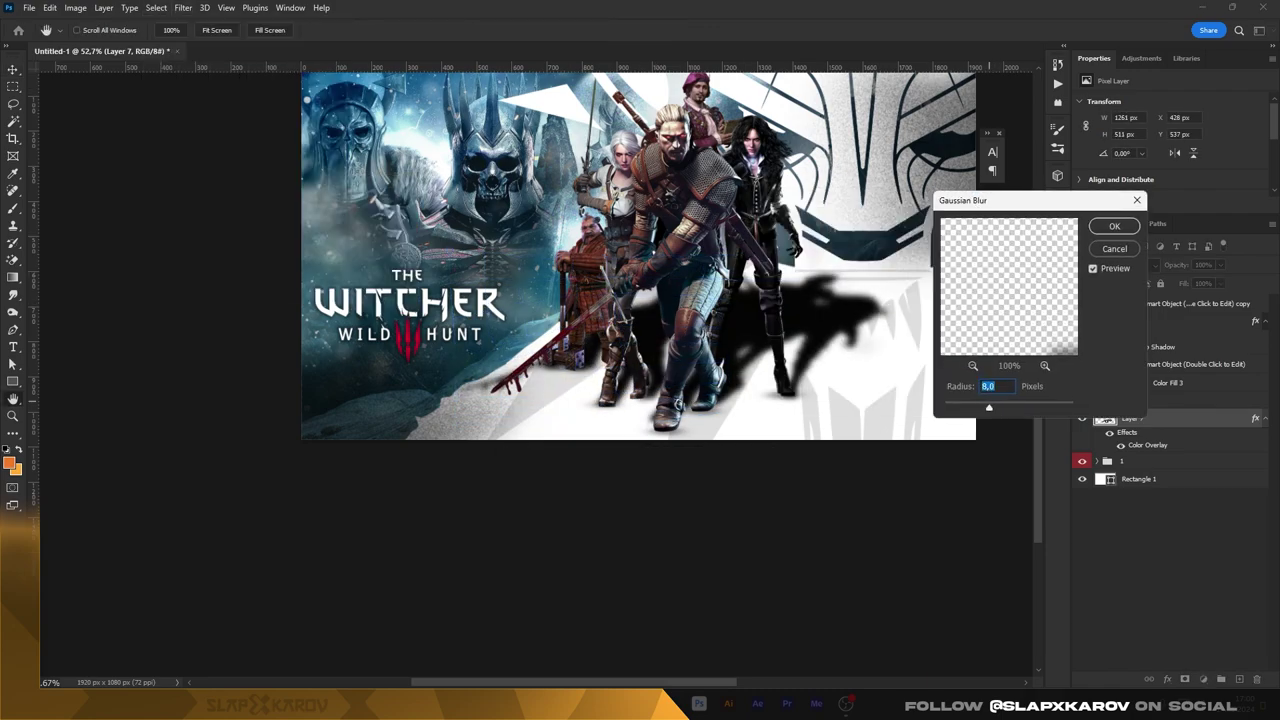
key(Return)
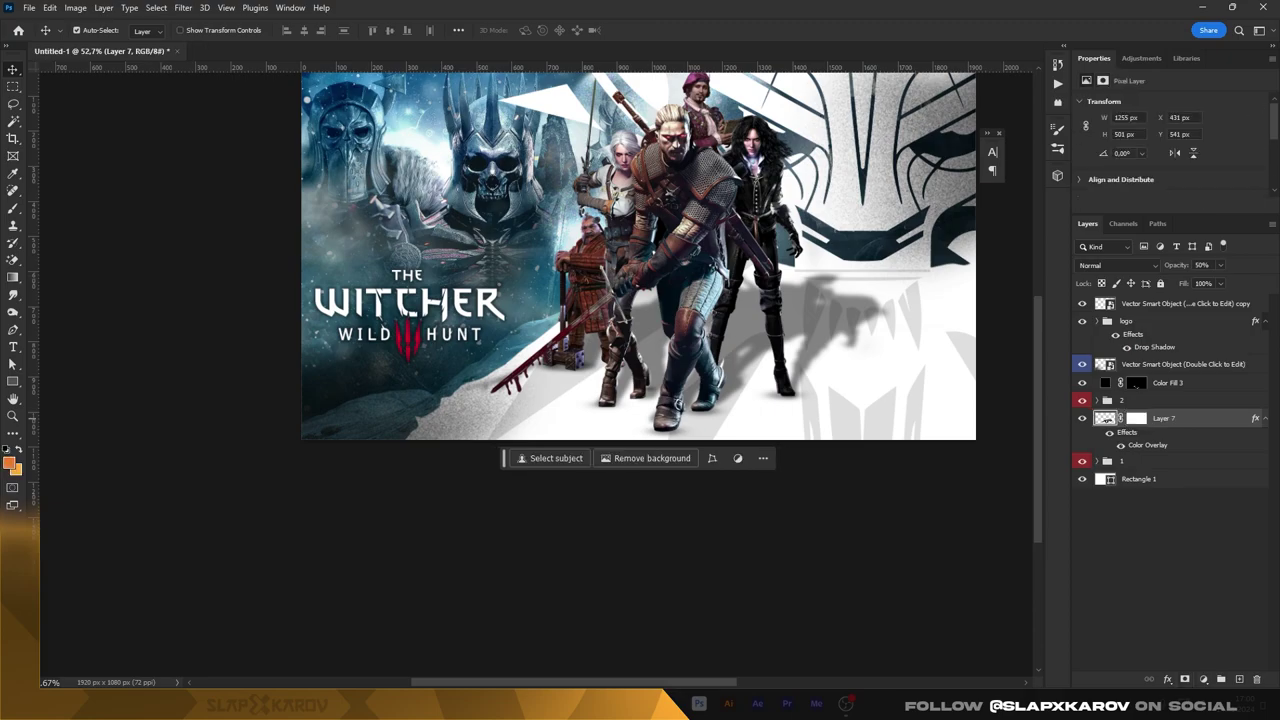
- Add a layer mask to the shadow and zoom in on the characters
click(1136, 418)
key(b)
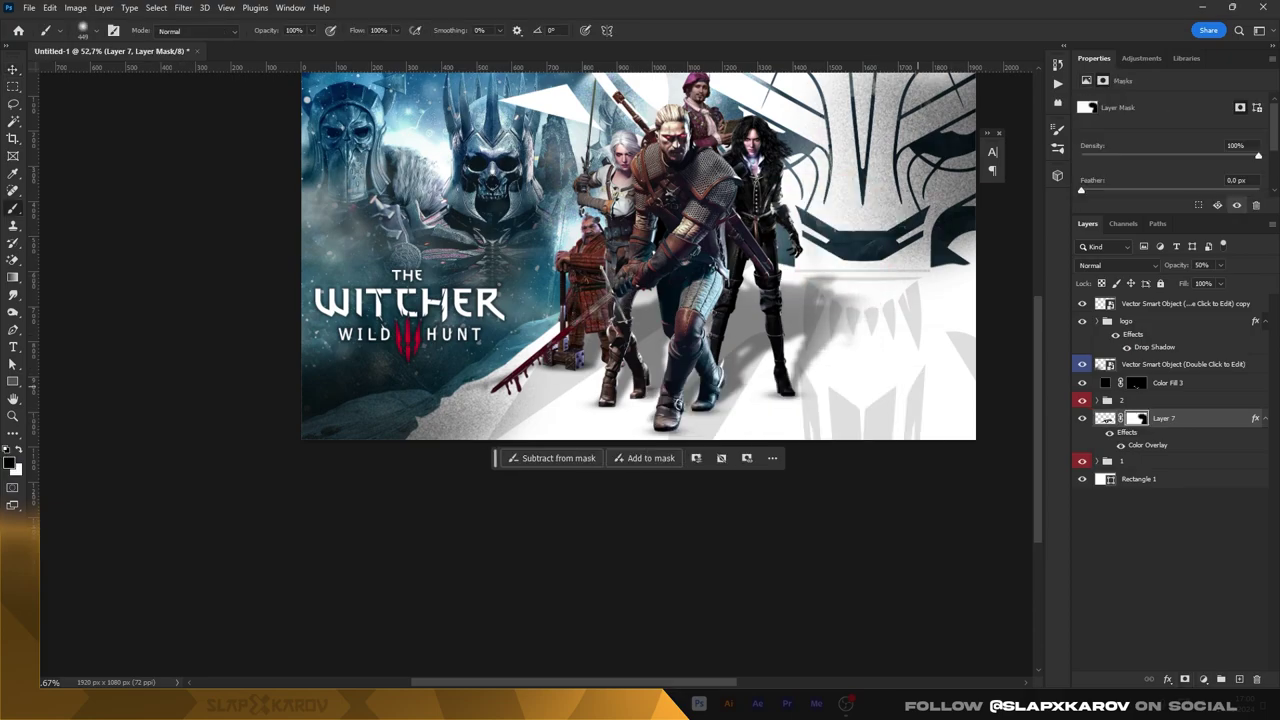
key(z)
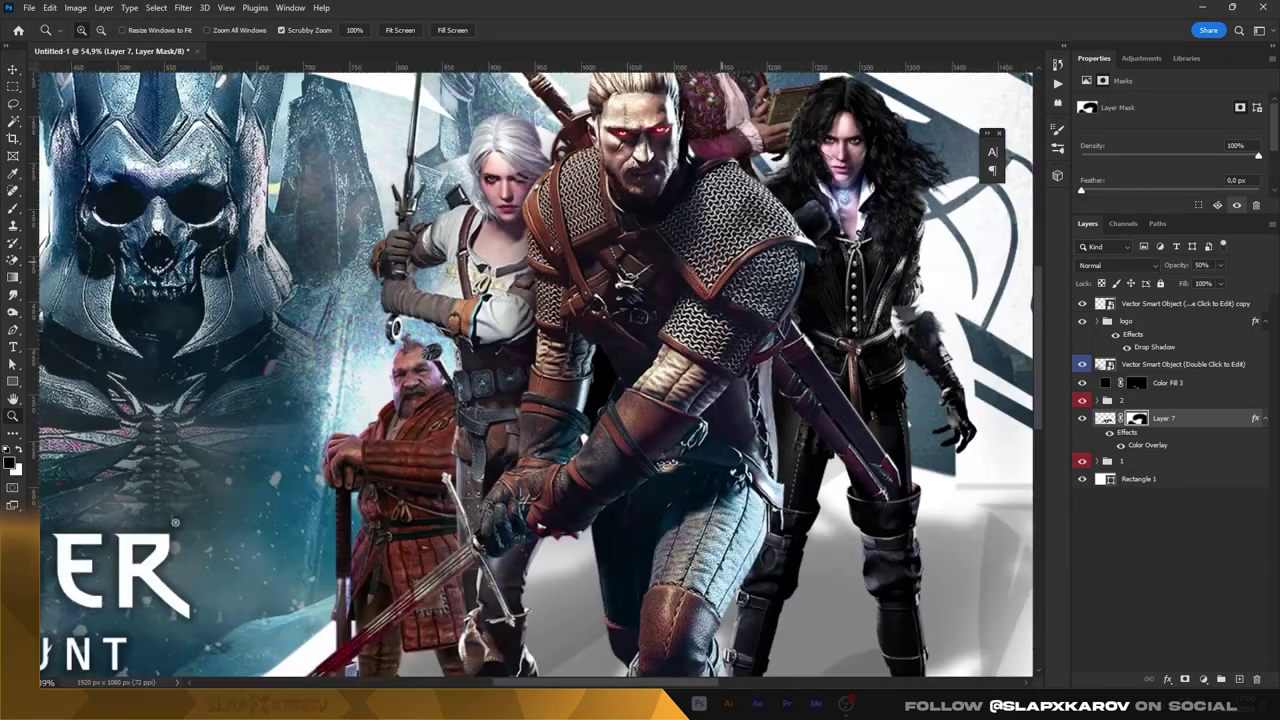
drag(173, 317, 373, 412)
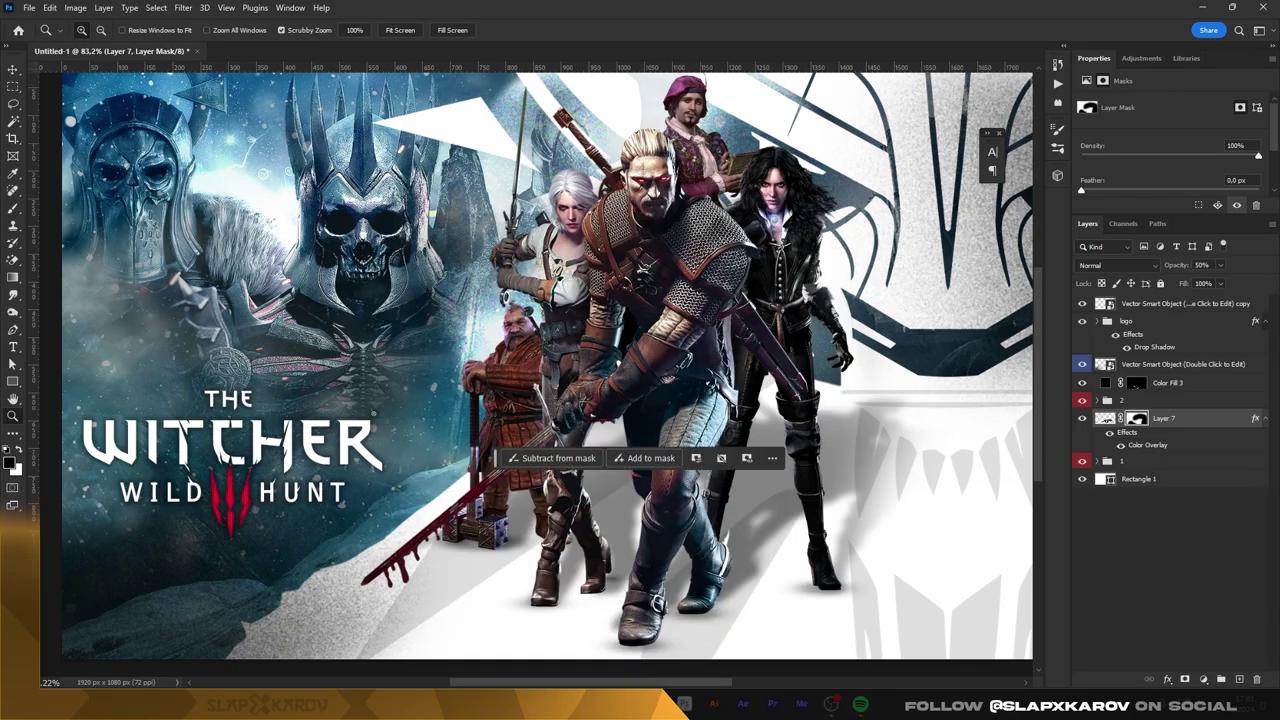
key(v)
alt+scroll(422, 628, down, 2)
alt+scroll(422, 628, up, 5)
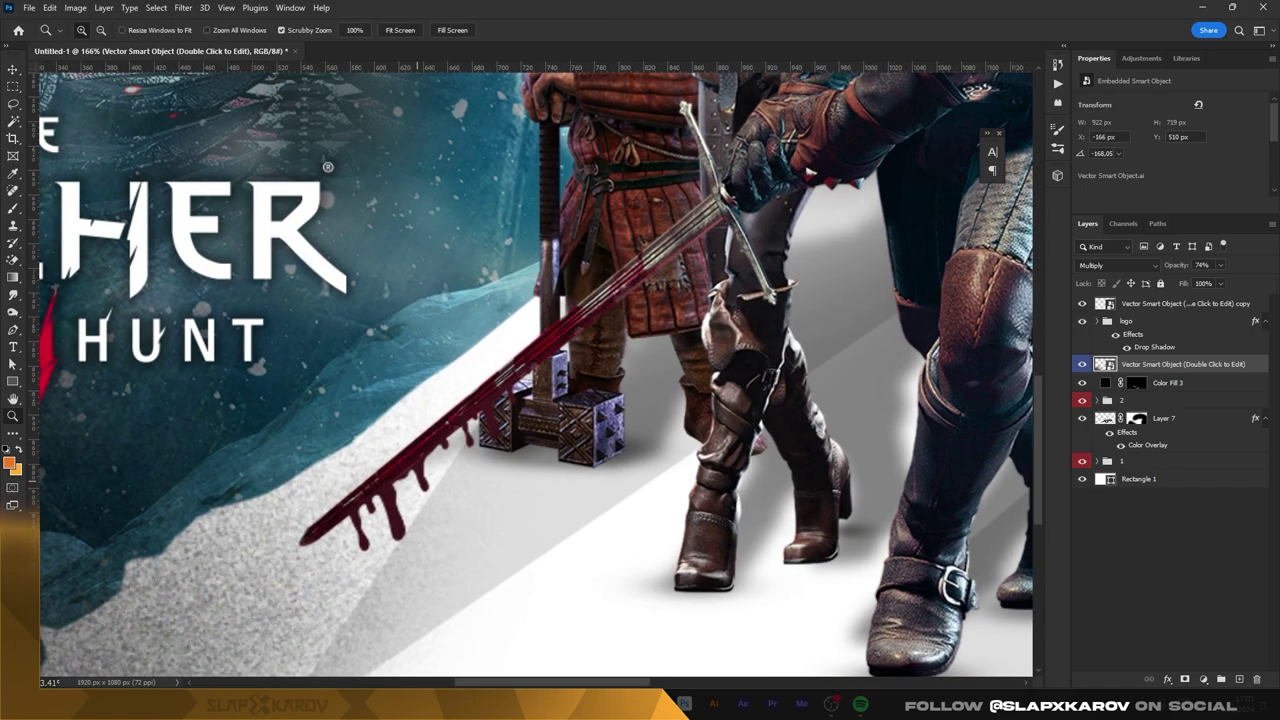
- Mask the Vector Smart Object copy layer in group 2, then fit the thumbnail in view
click(1170, 418)
key(z)
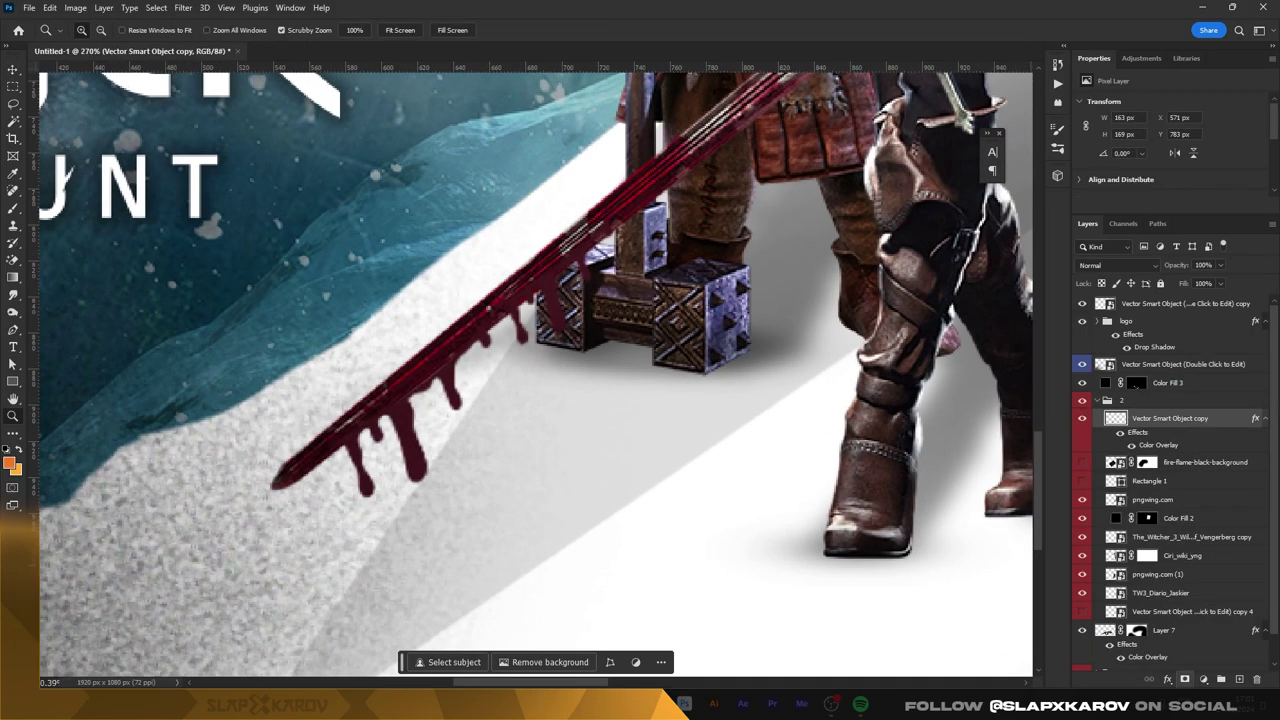
key(b)
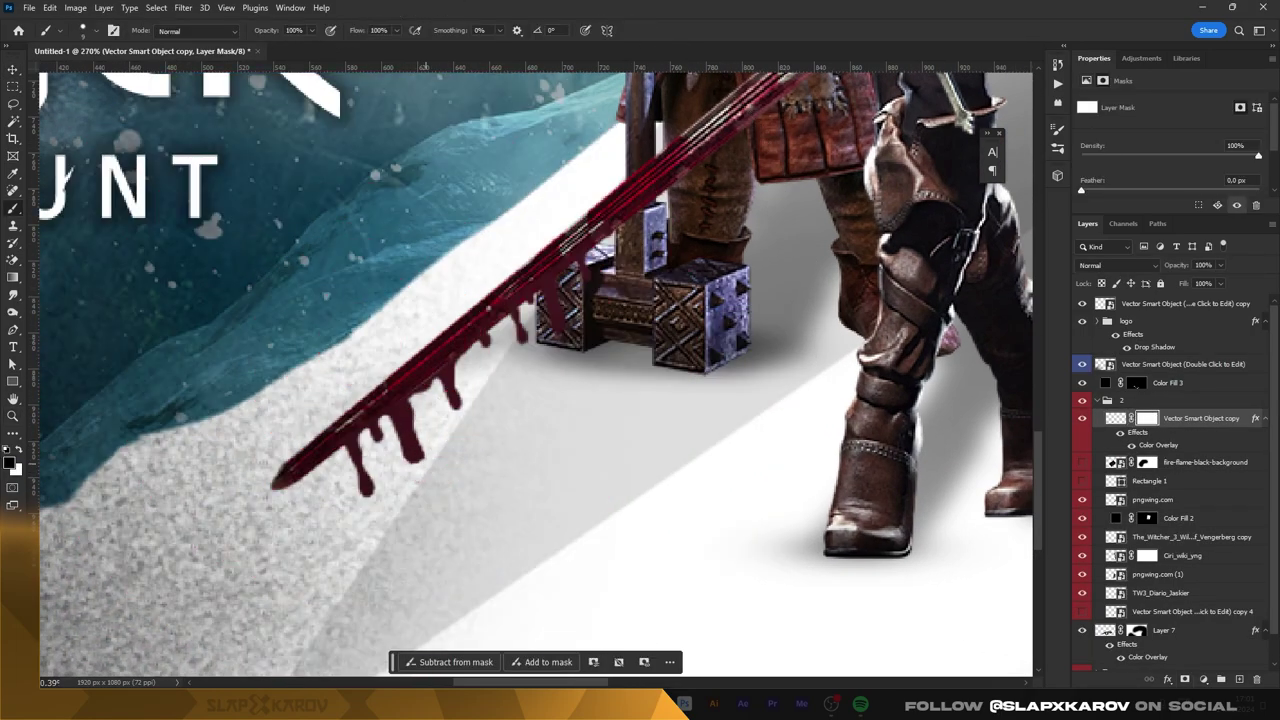
key(z)
key(ctrl+0)
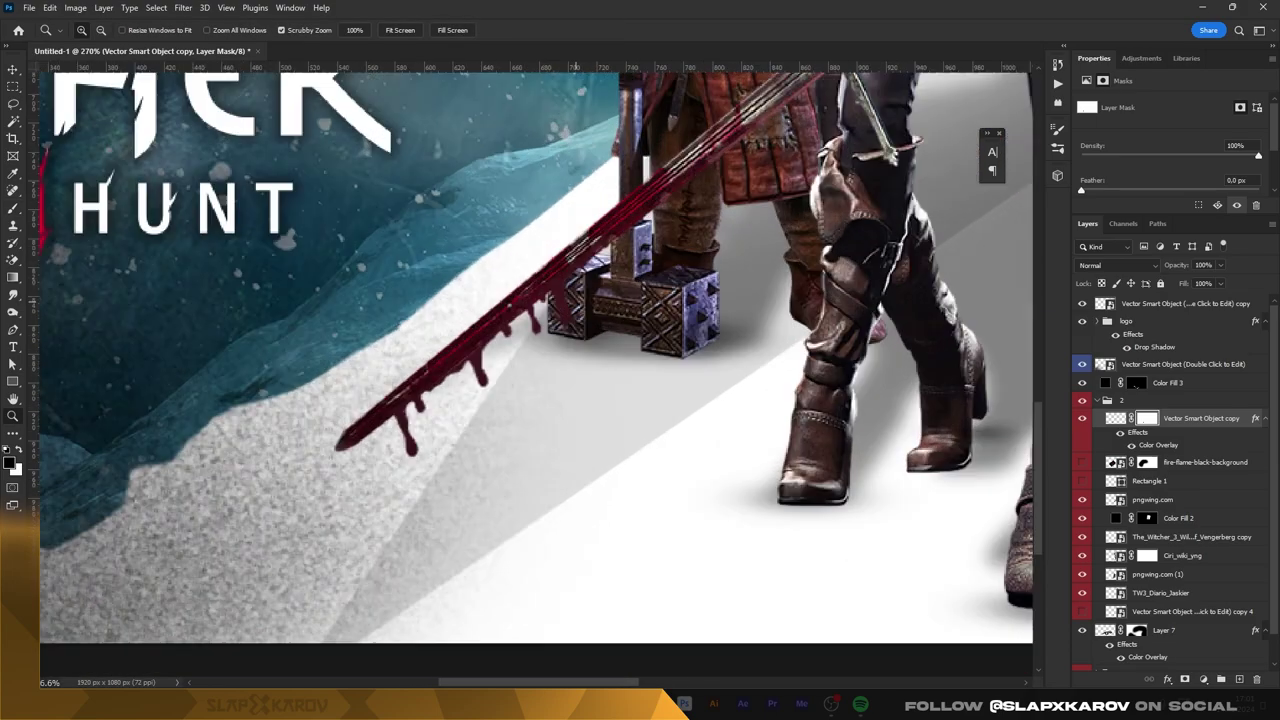
- Add a Brightness/Contrast adjustment with brightness 110 and contrast 12
click(1203, 679)
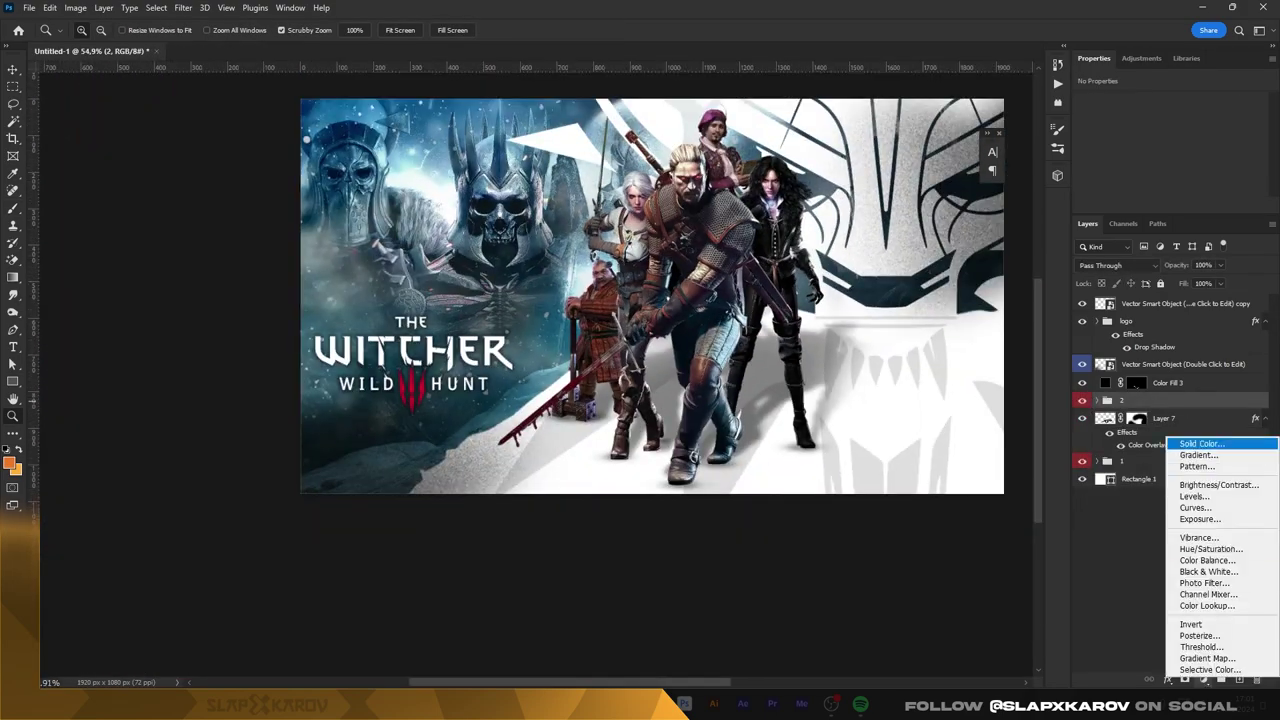
click(1160, 470)
drag(1170, 140, 1235, 140)
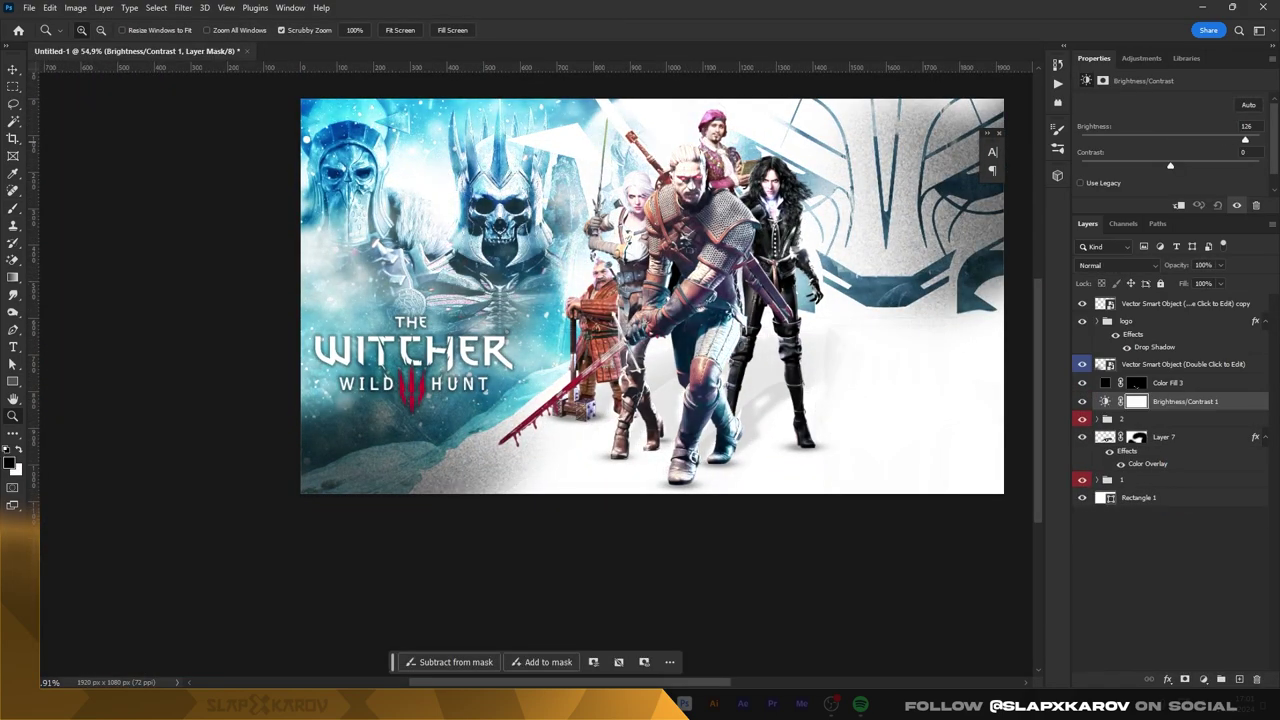
drag(1170, 166, 1187, 166)
- Merge the characters group, limit the Brightness/Contrast mask to them, and add a black fill layer
key(alt+bracketleft)
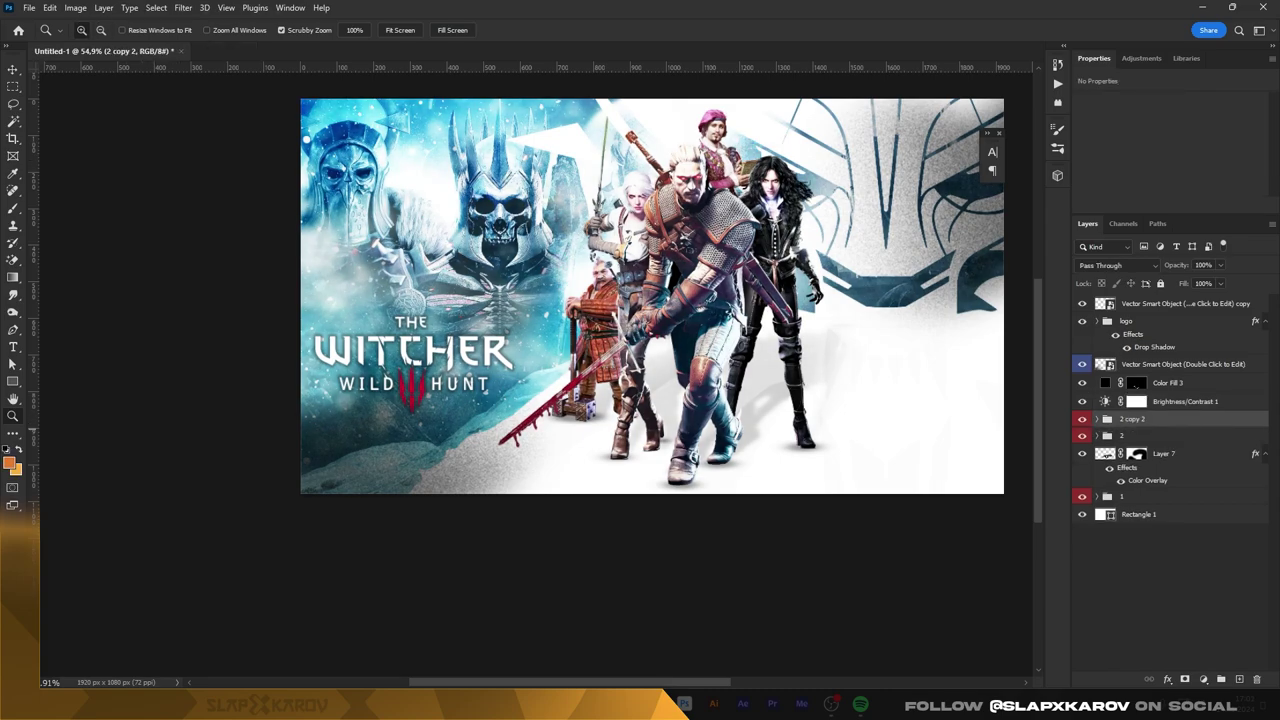
key(ctrl+e)
ctrl+click(1105, 420)
click(1136, 401)
key(ctrl+shift+i)
key(alt+BackSpace)
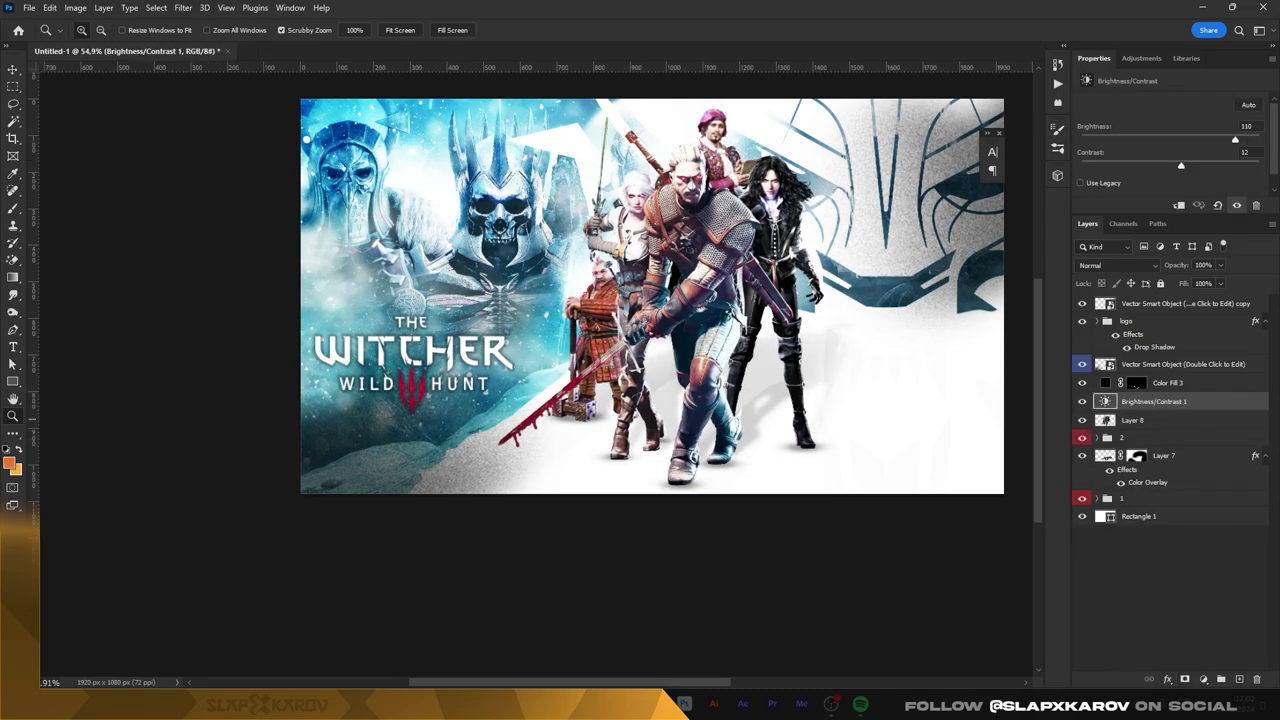
key(ctrl+d)
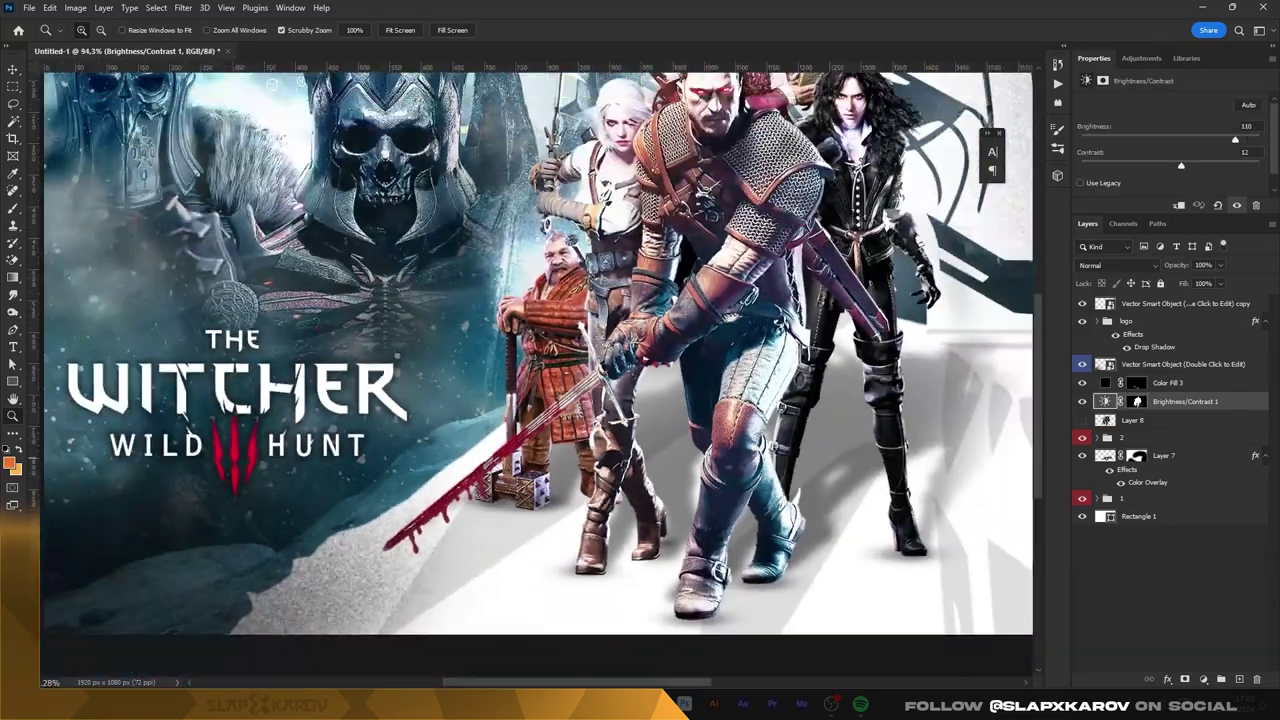
click(1203, 679)
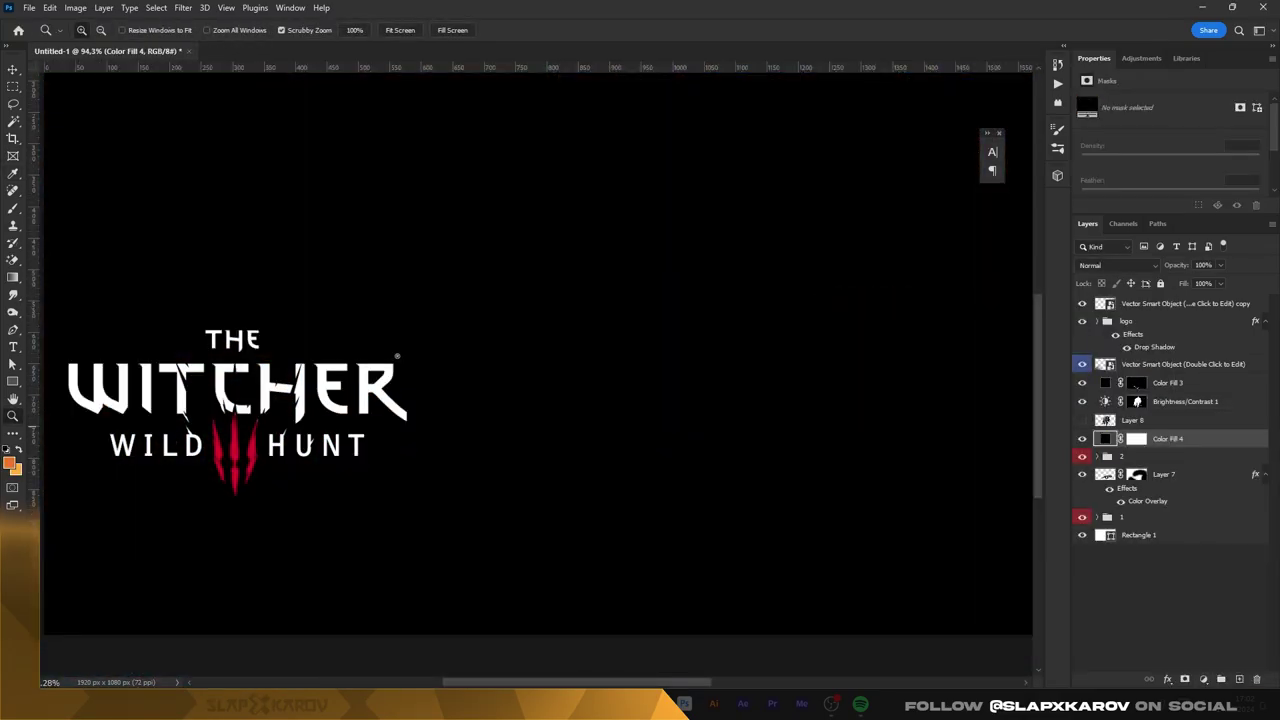
- Set the black fill to 40% opacity and fill its mask with the characters' silhouette
key(4)
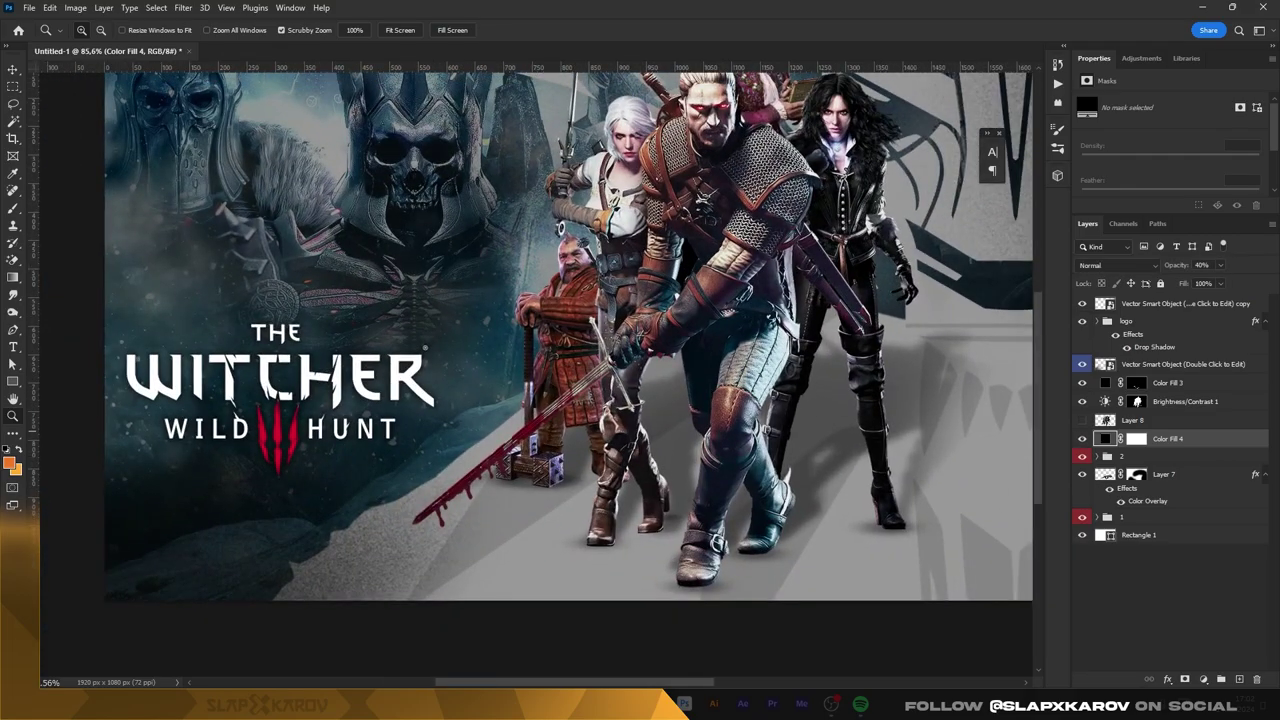
ctrl+click(1105, 420)
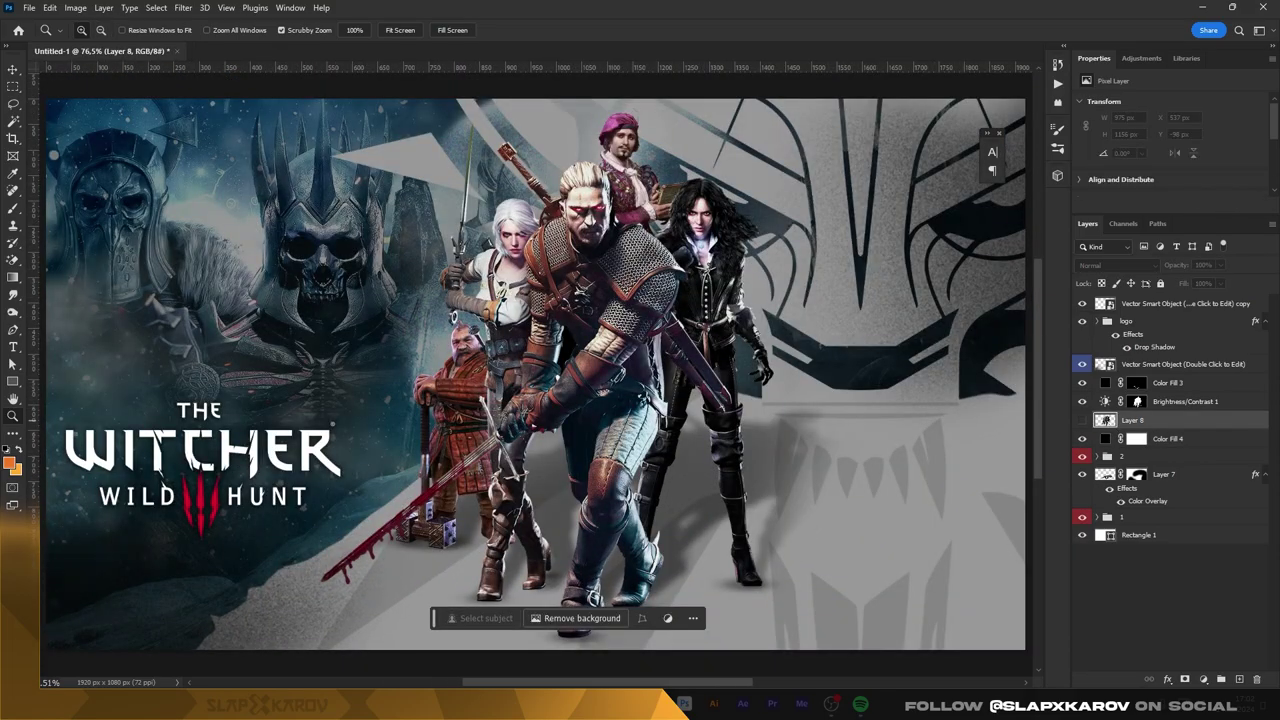
click(1136, 438)
scroll(174, 326, up, 3)
scroll(174, 326, down, 3)
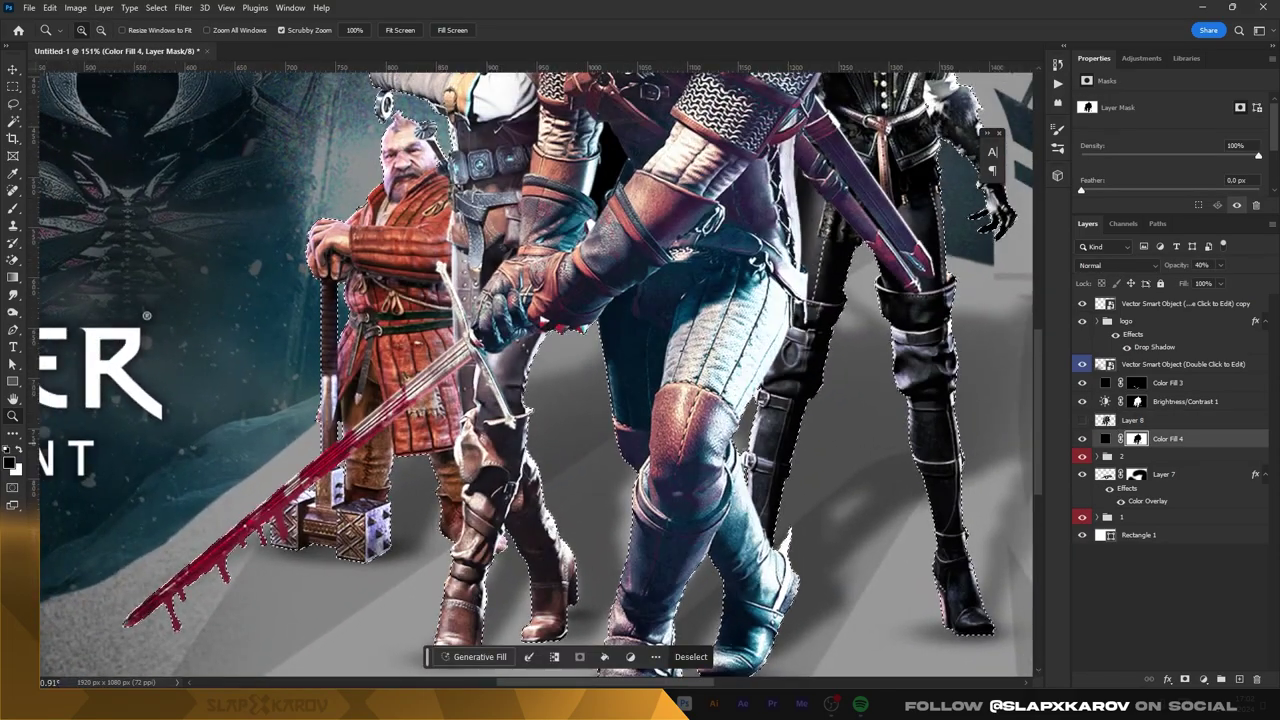
key(alt+BackSpace)
key(ctrl+d)
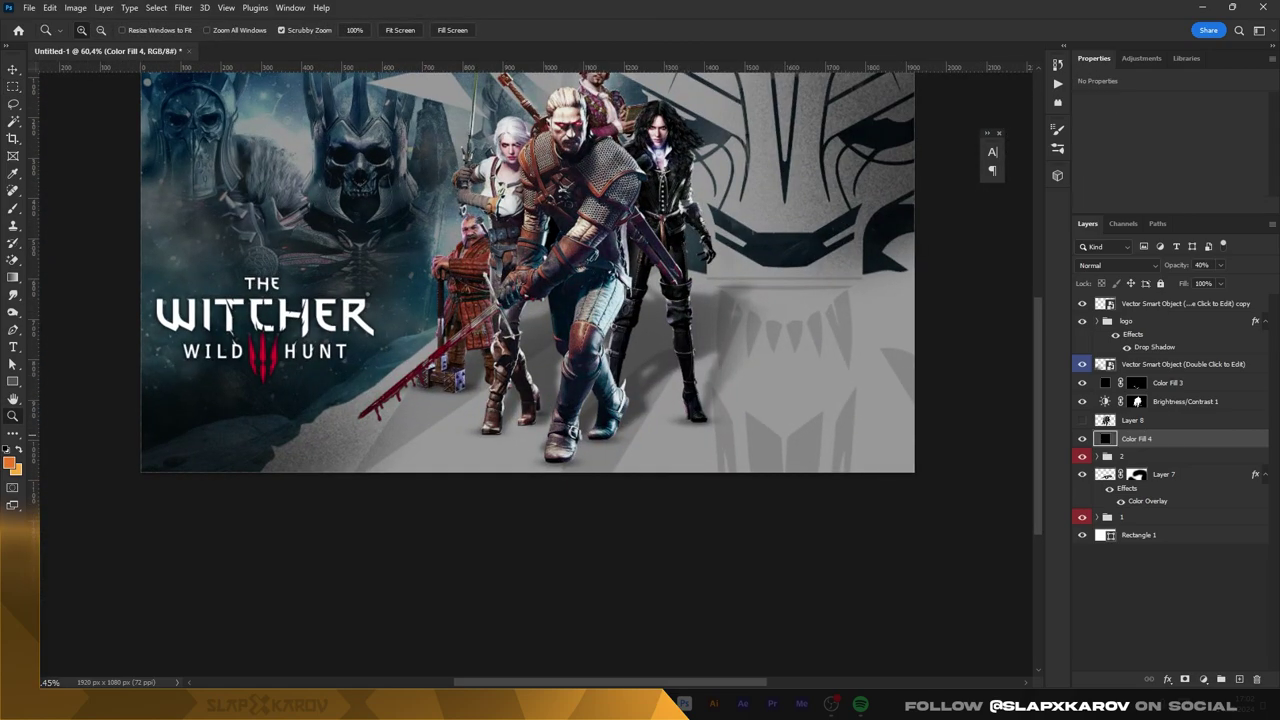
- Reload the characters' selection on the fill mask and set up a soft brush
click(1105, 420)
ctrl+click(1105, 420)
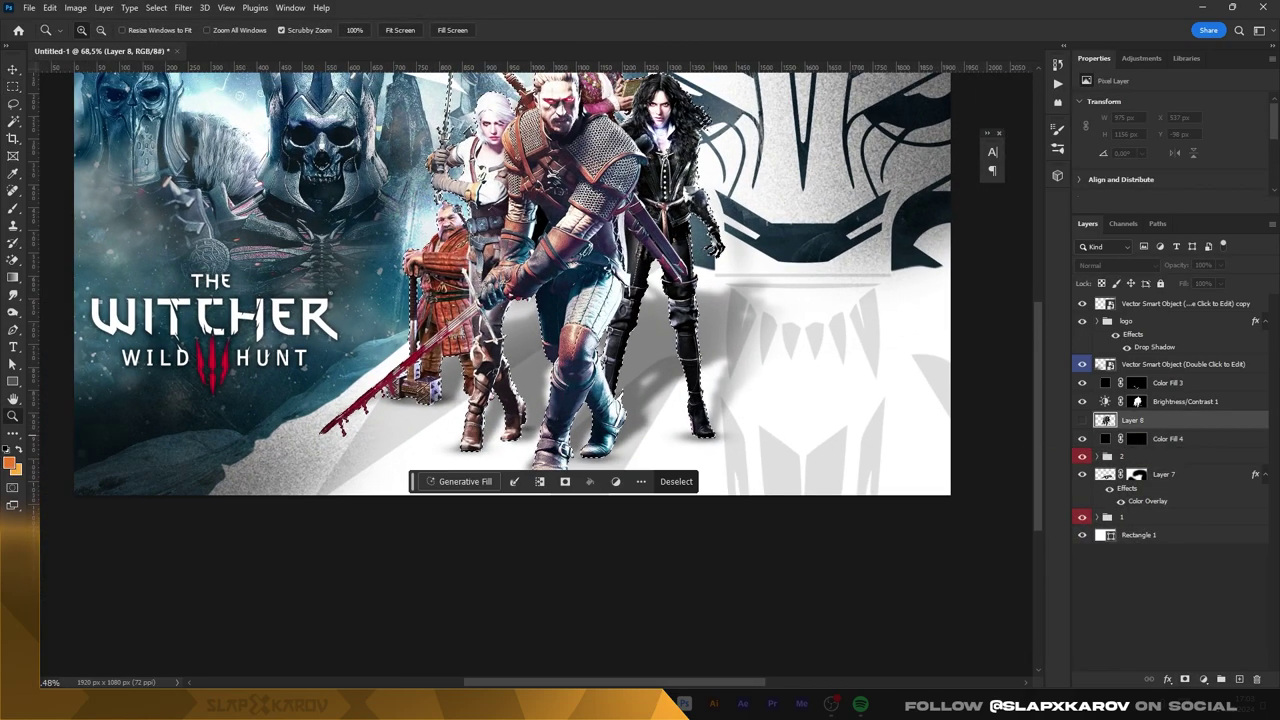
click(1136, 438)
scroll(560, 400, up, 3)
key(b)
right_click(660, 330)
key(Escape)
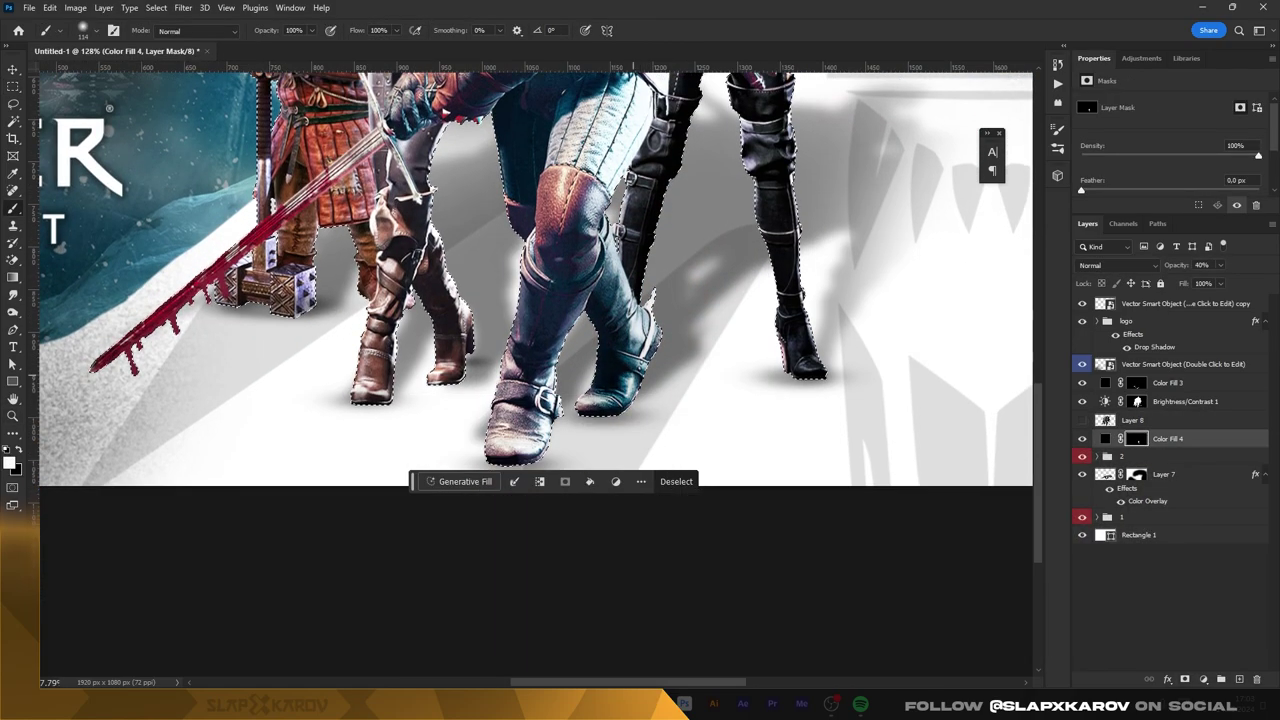
scroll(535, 370, up, 5)
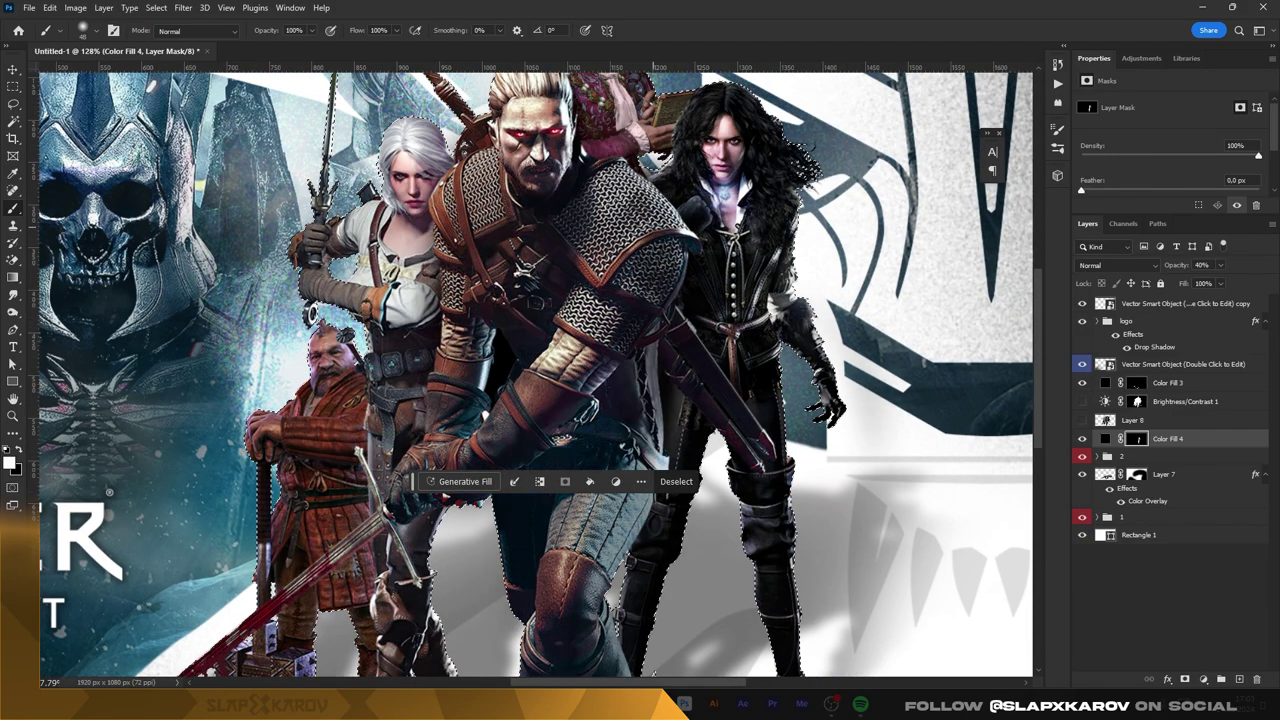
scroll(535, 370, up, 2)
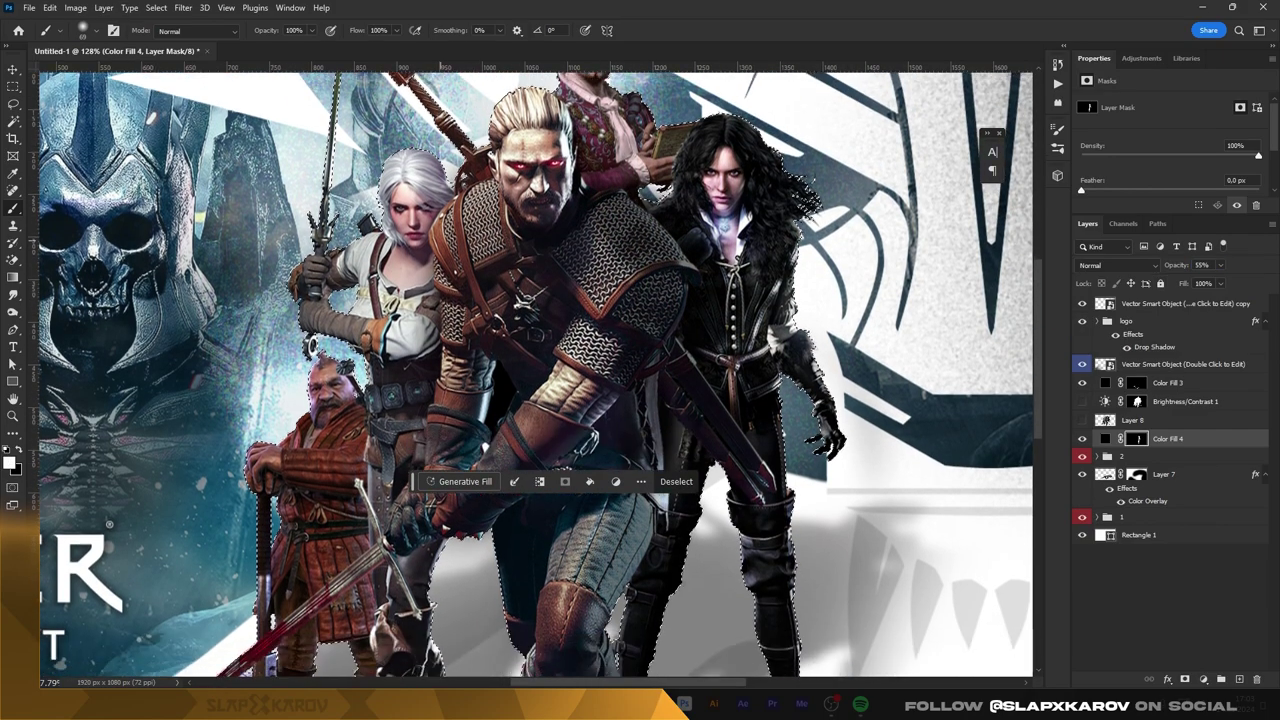
scroll(540, 374, down, 1)
- Raise the black fill to 55% opacity and paint shadow around Geralt's head
right_click(465, 226)
key(Escape)
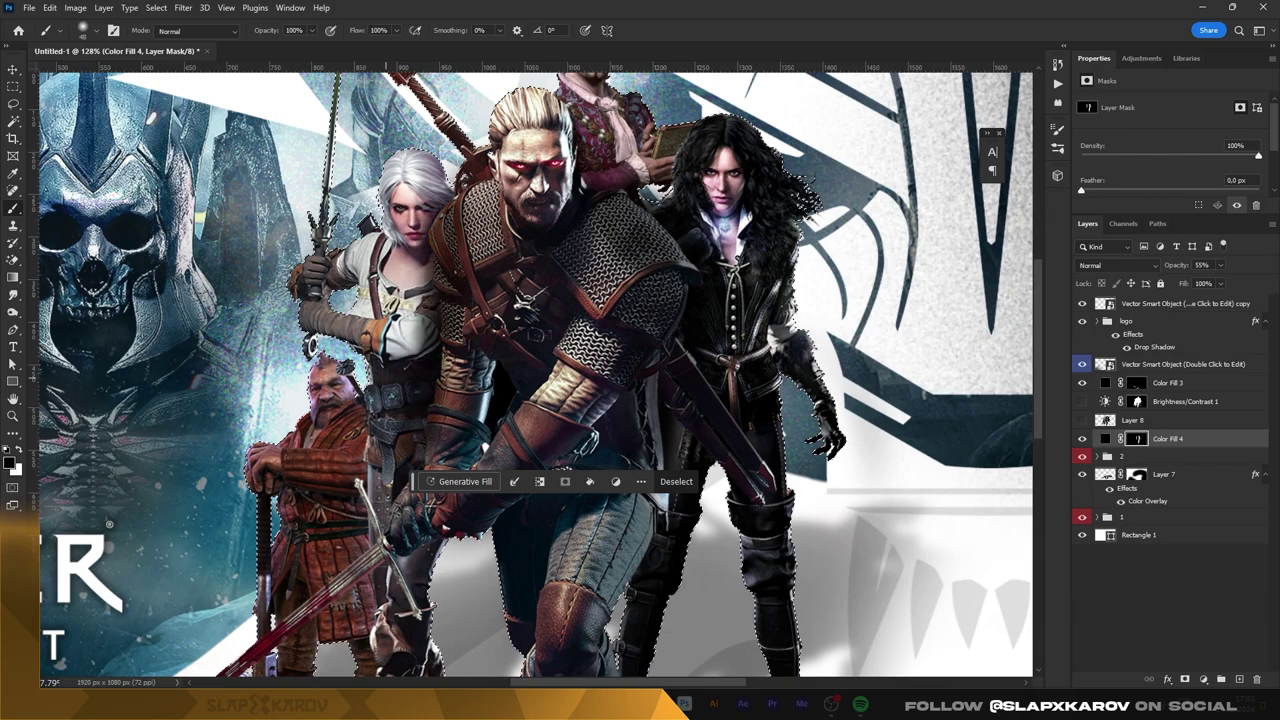
scroll(535, 374, down, 1)
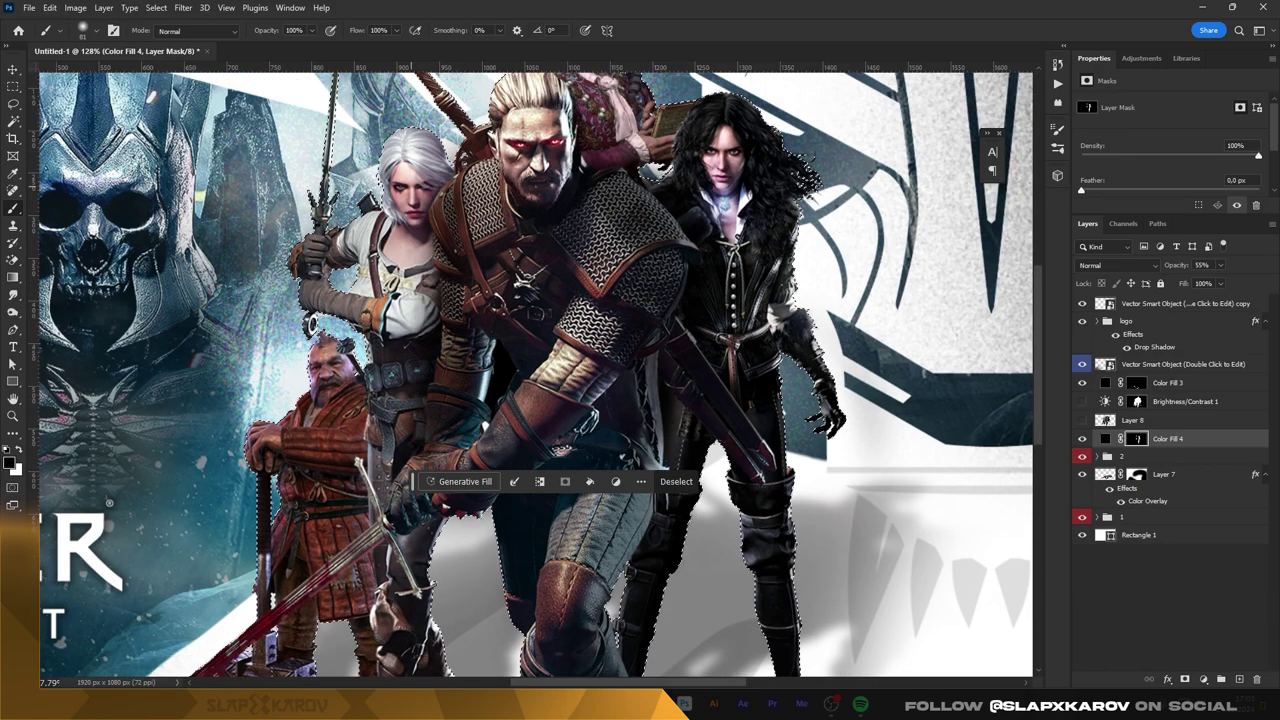
scroll(470, 168, up, 2)
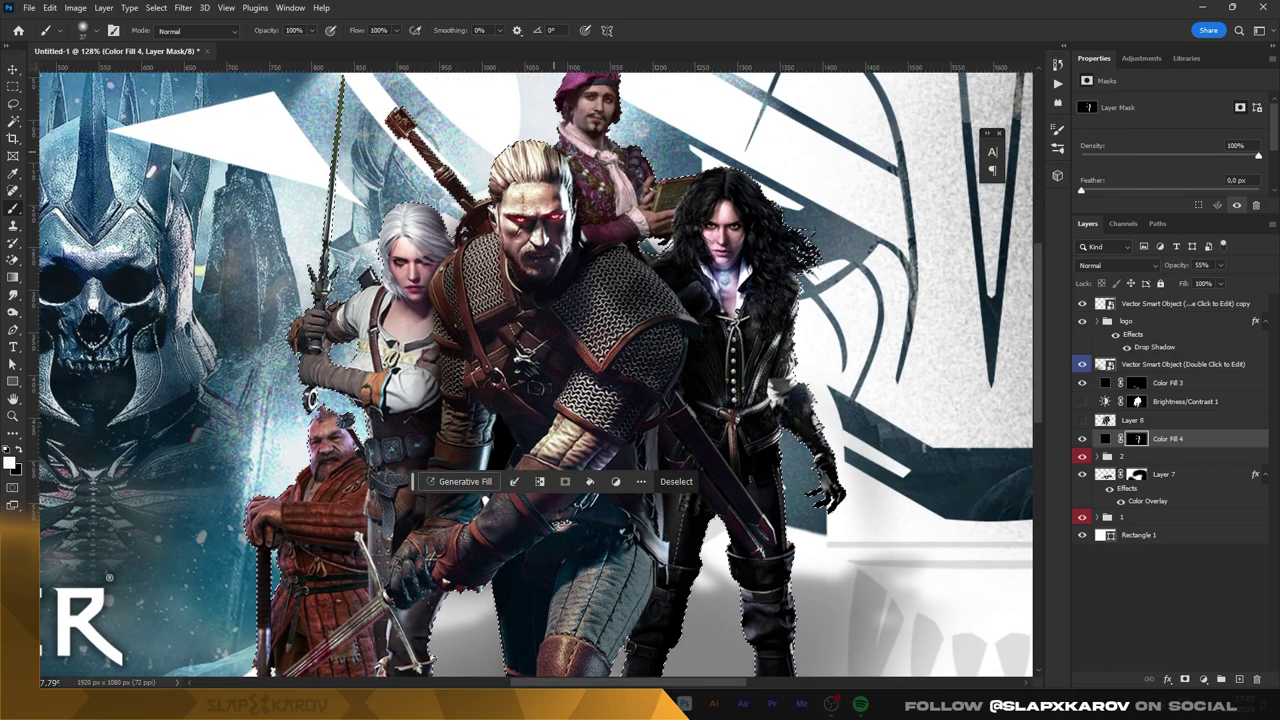
drag(520, 170, 615, 205)
scroll(535, 374, down, 2)
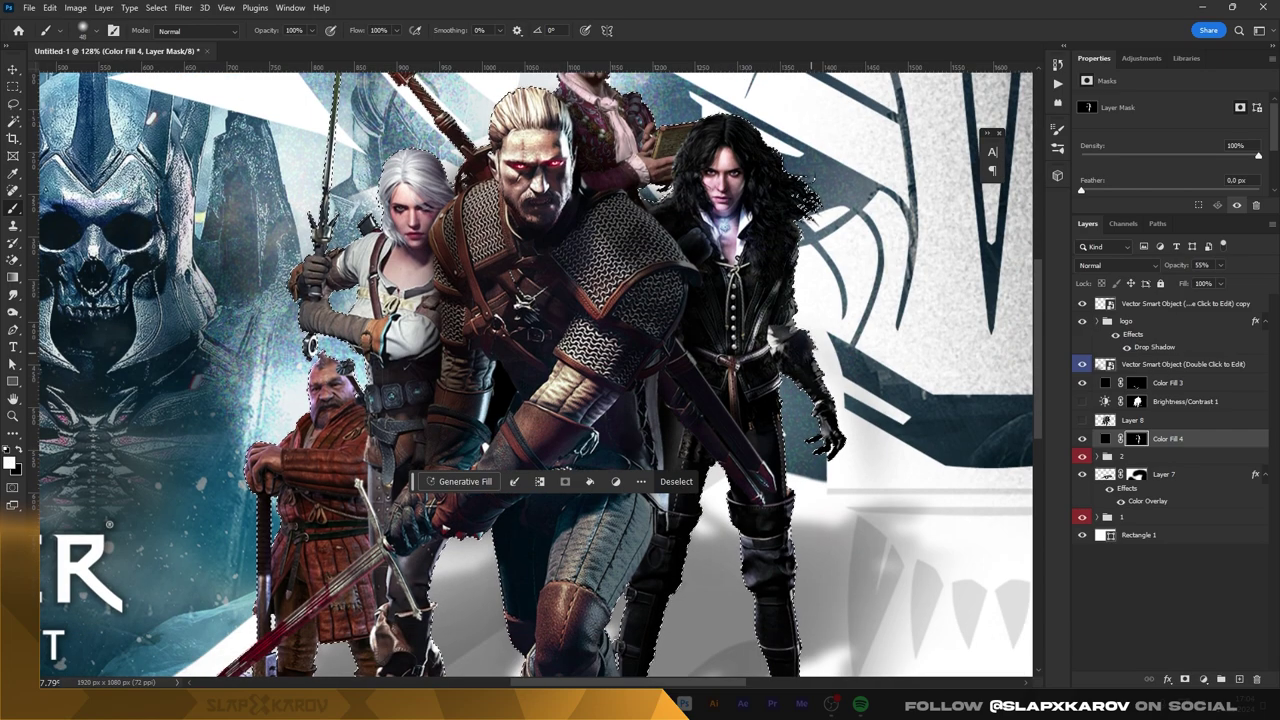
scroll(345, 320, down, 2)
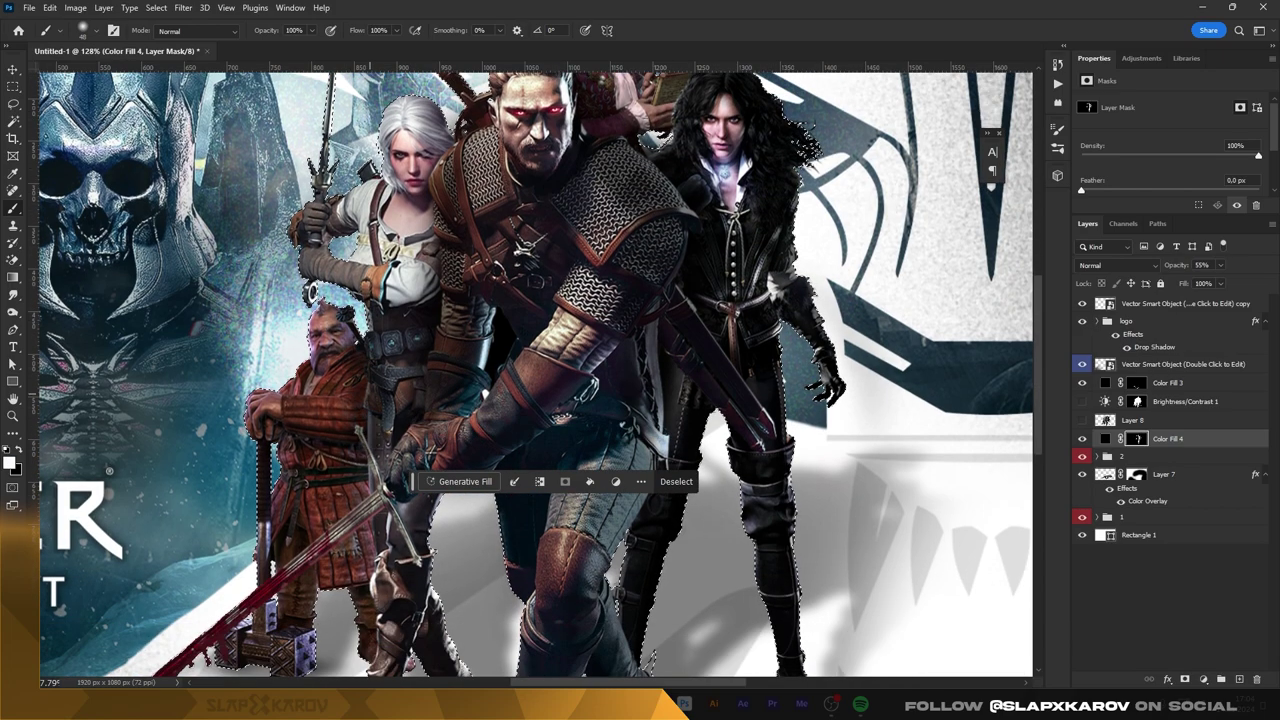
scroll(370, 340, down, 2)
scroll(360, 405, down, 3)
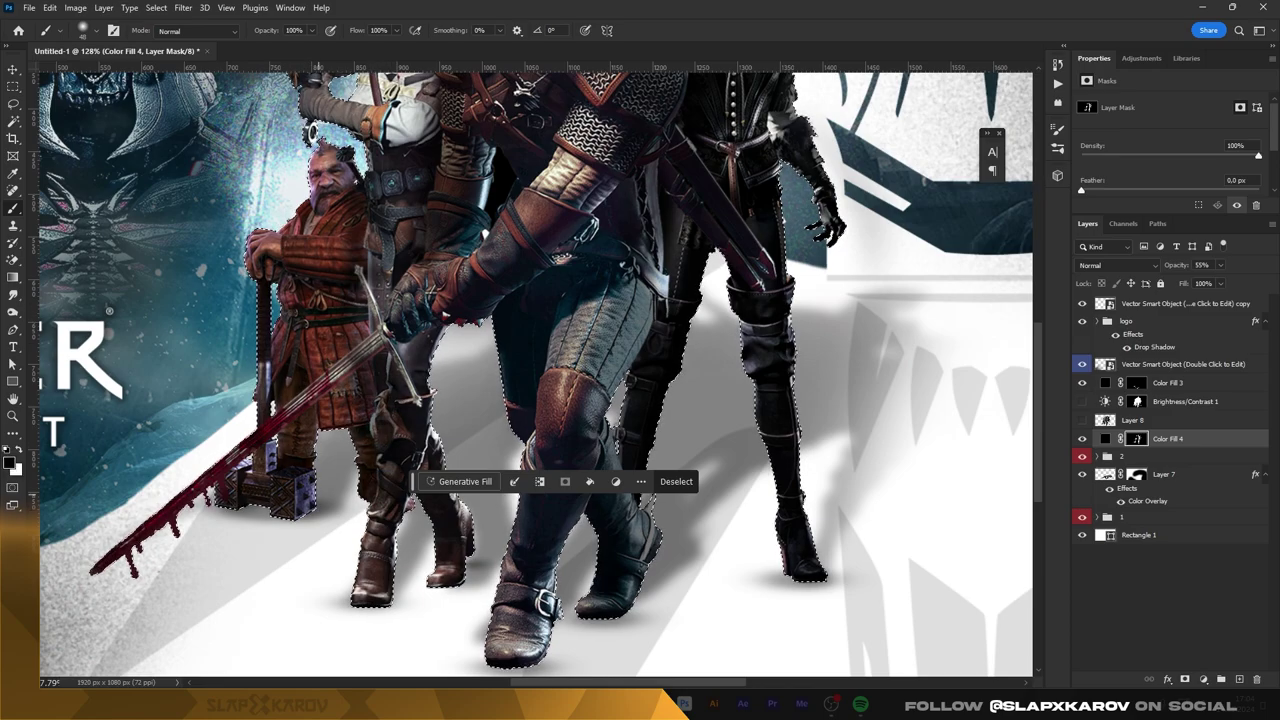
- Deselect, fit the view, and give the Brightness/Contrast adjustment a black mask
key(ctrl+0)
key(m)
key(ctrl+d)
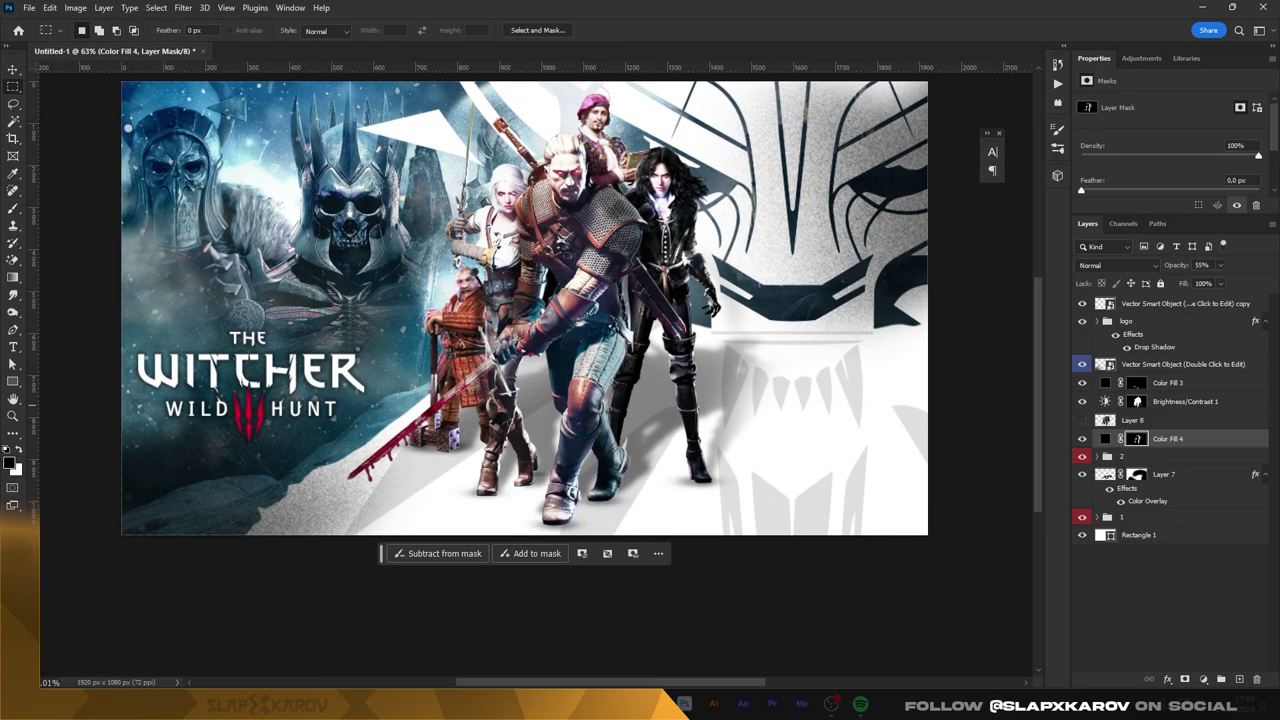
click(1155, 401)
key(ctrl+shift+d)
key(ctrl+i)
- Inspect the characters, the dwarf and the red sword up close
key(b)
scroll(560, 280, up, 3)
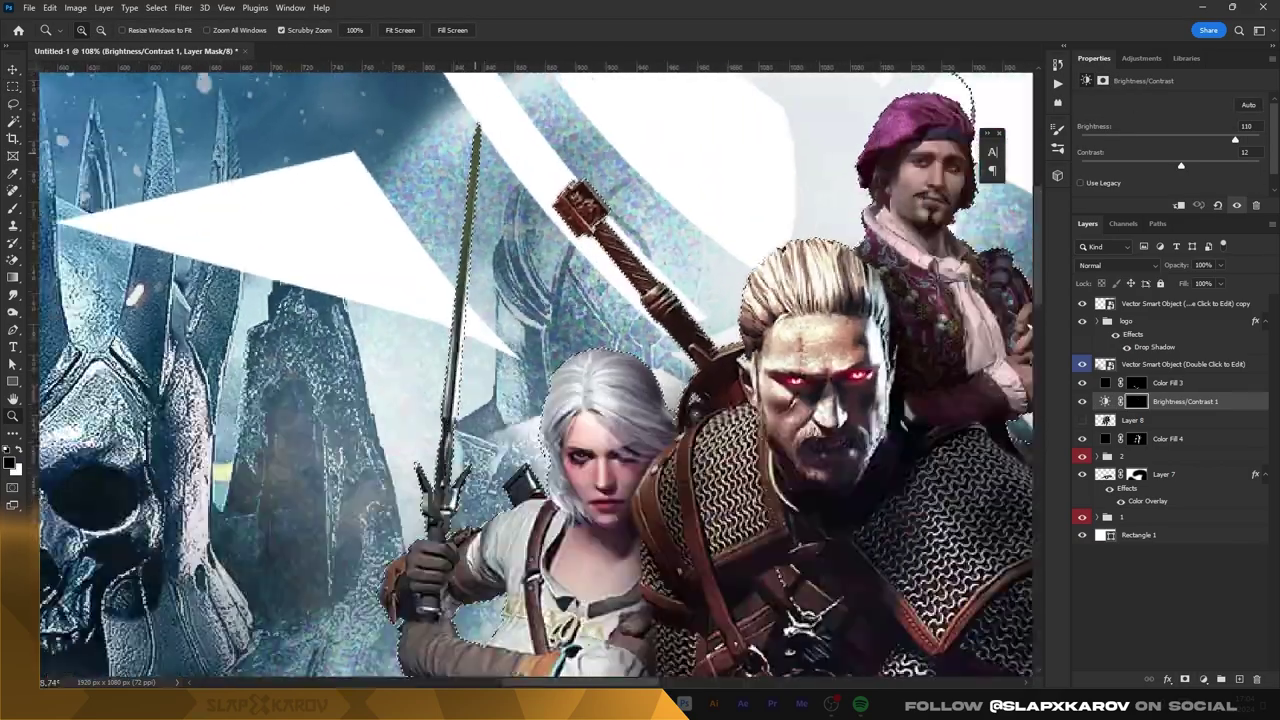
scroll(560, 280, up, 2)
scroll(672, 660, down, 3)
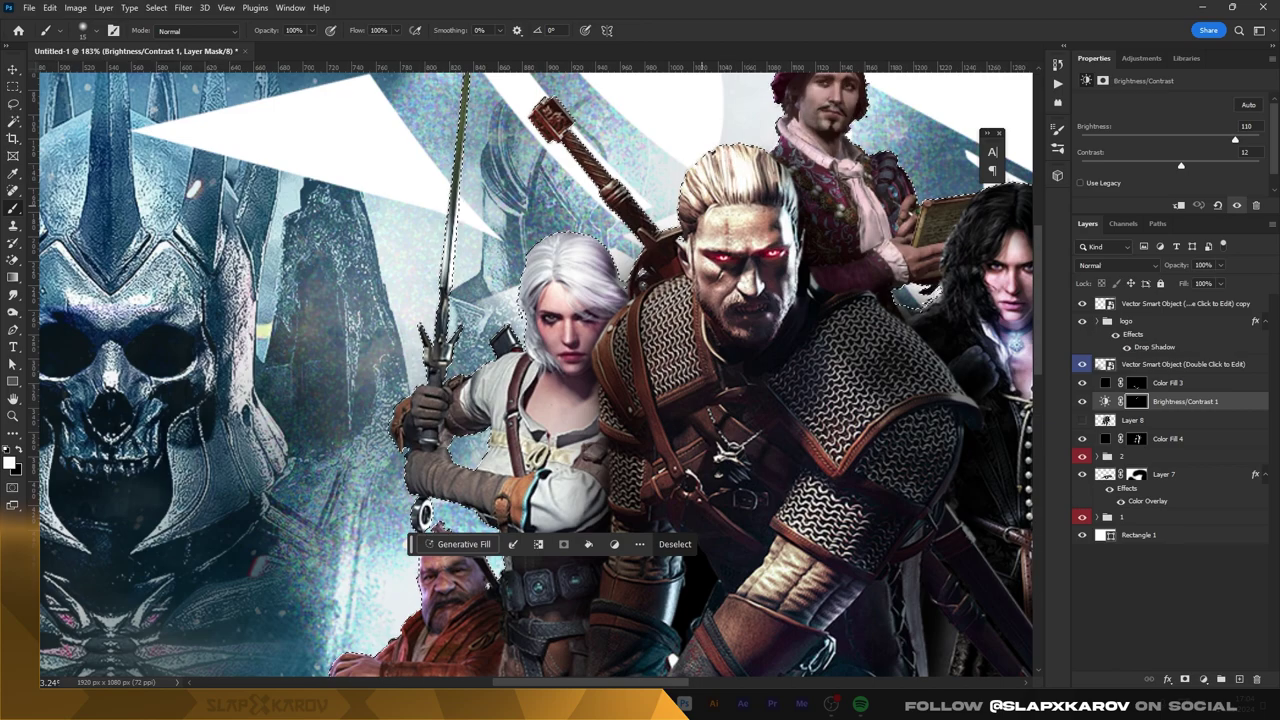
scroll(672, 660, down, 4)
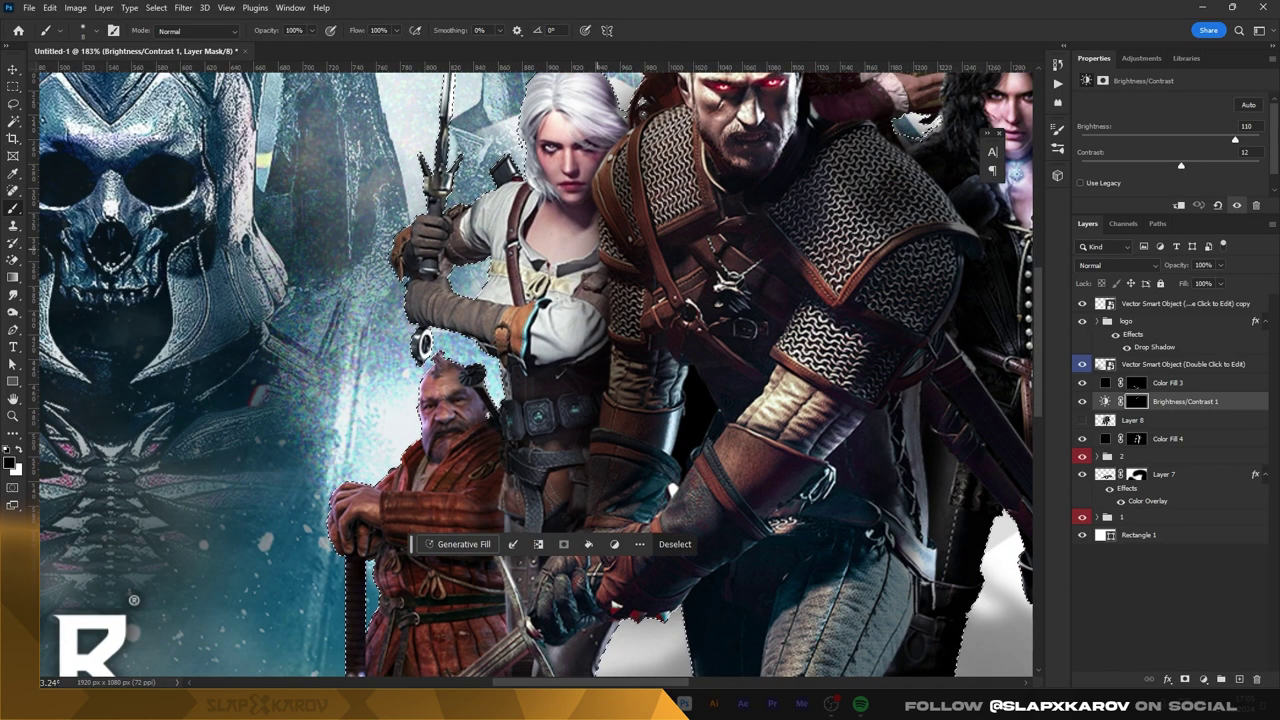
drag(133, 663, 133, 461)
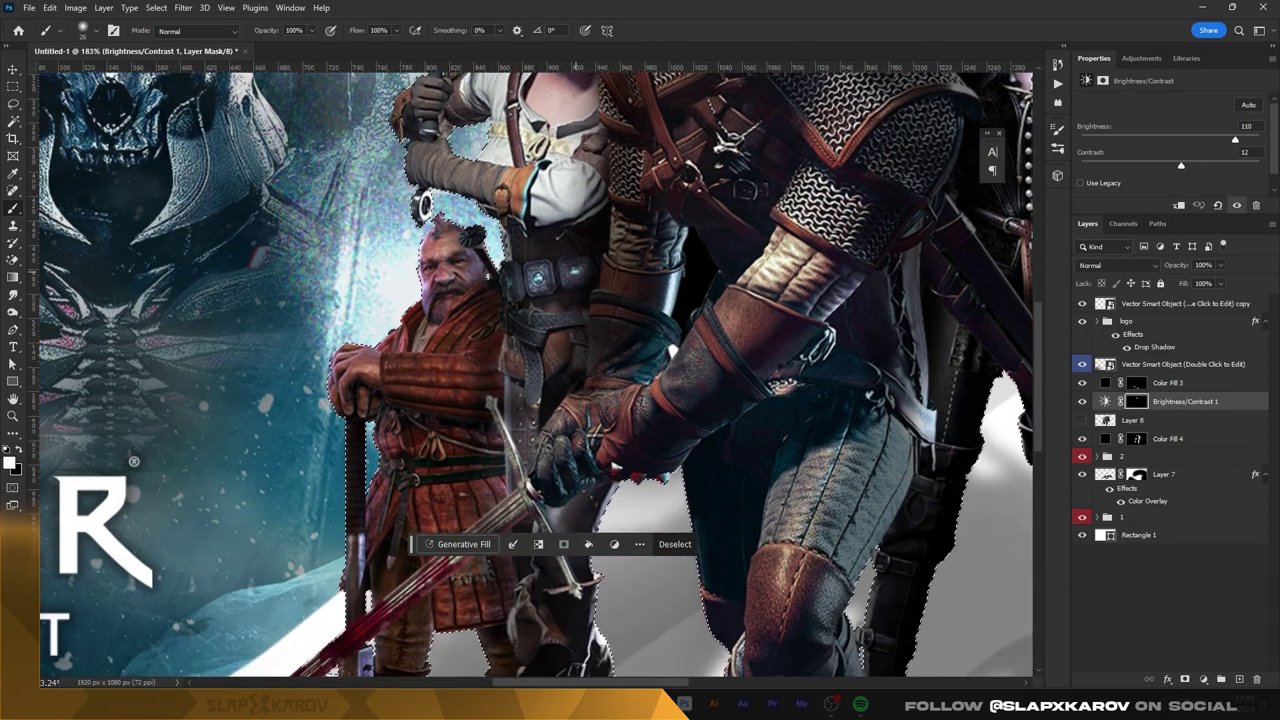
scroll(133, 461, down, 3)
scroll(150, 350, up, 5)
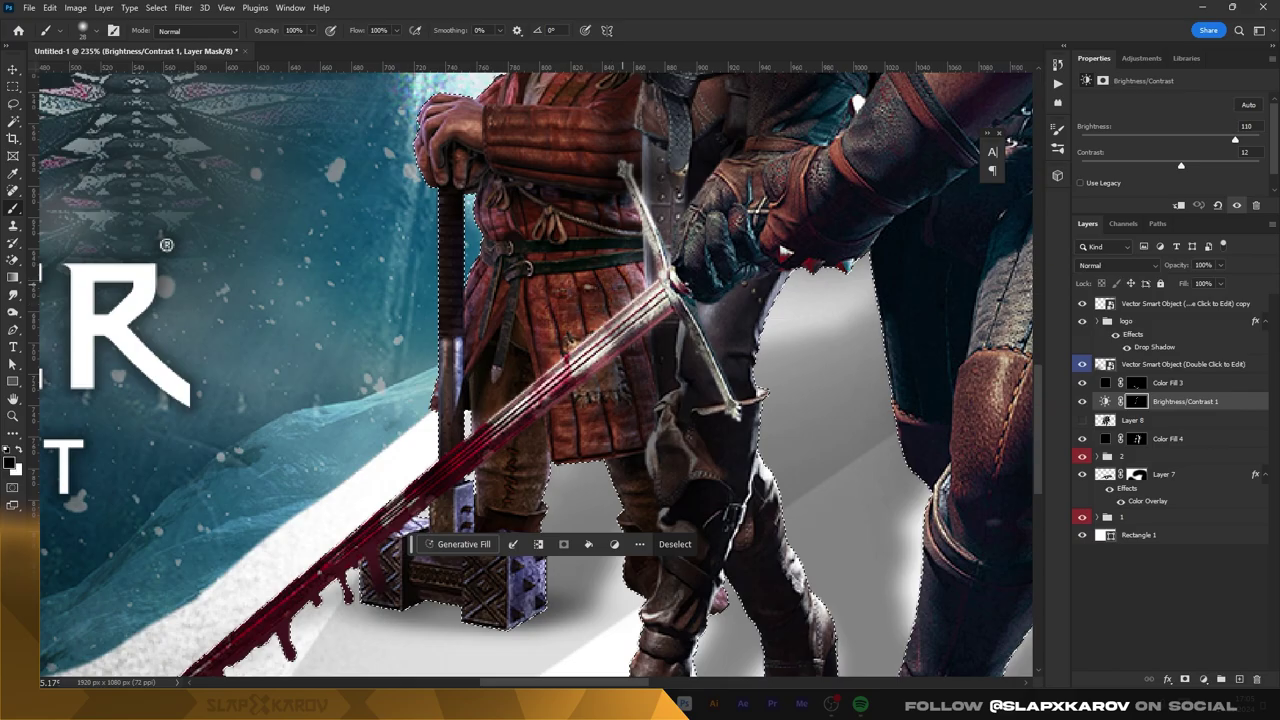
scroll(166, 244, down, 5)
scroll(700, 250, up, 6)
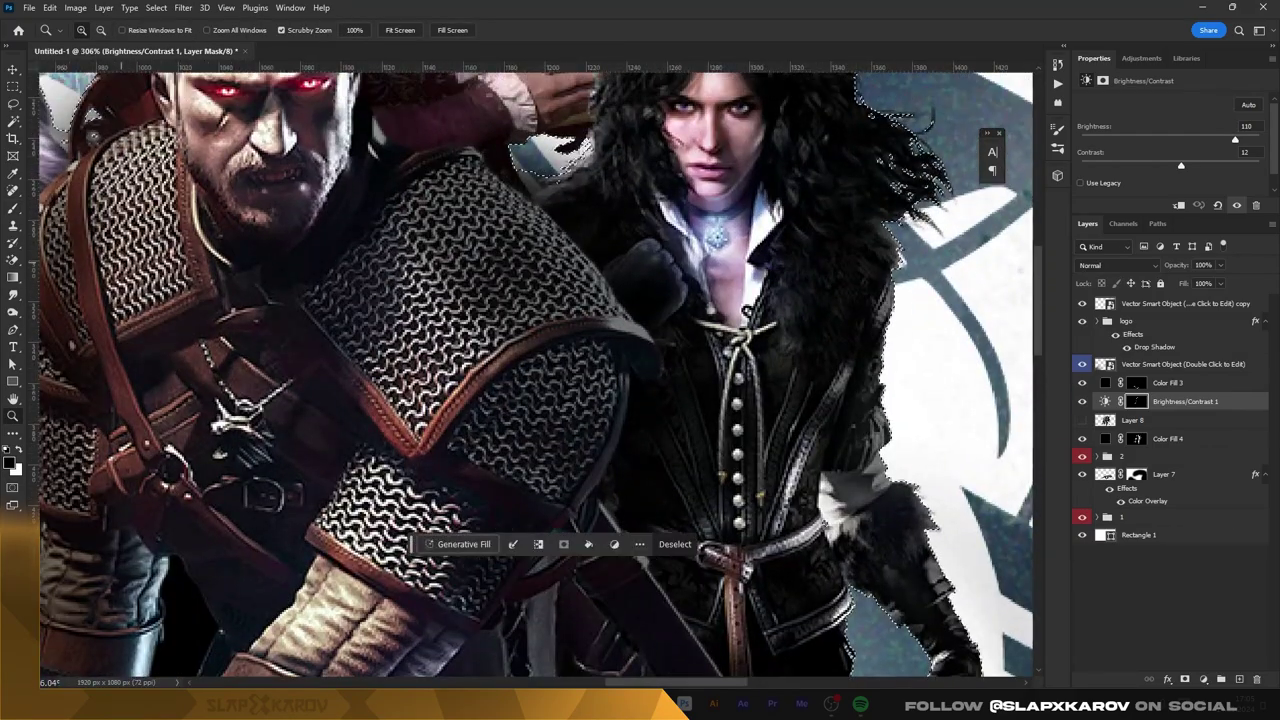
key(z)
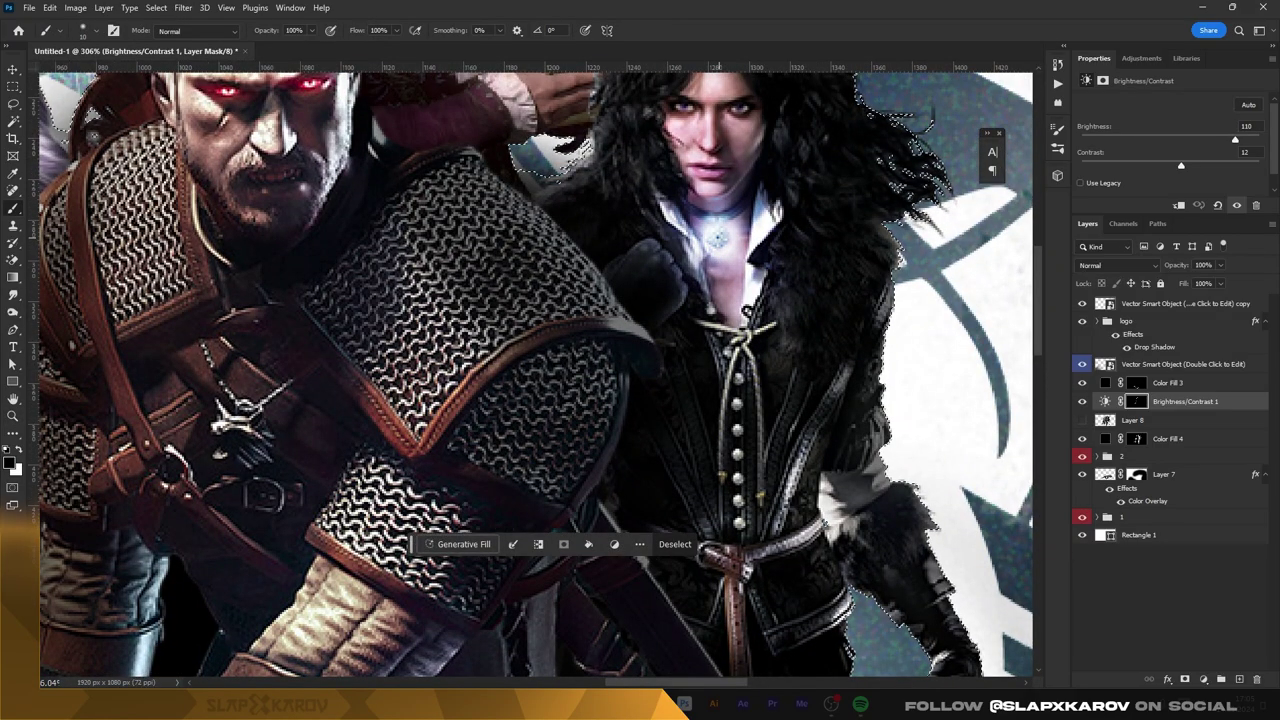
scroll(500, 400, down, 4)
scroll(500, 400, up, 4)
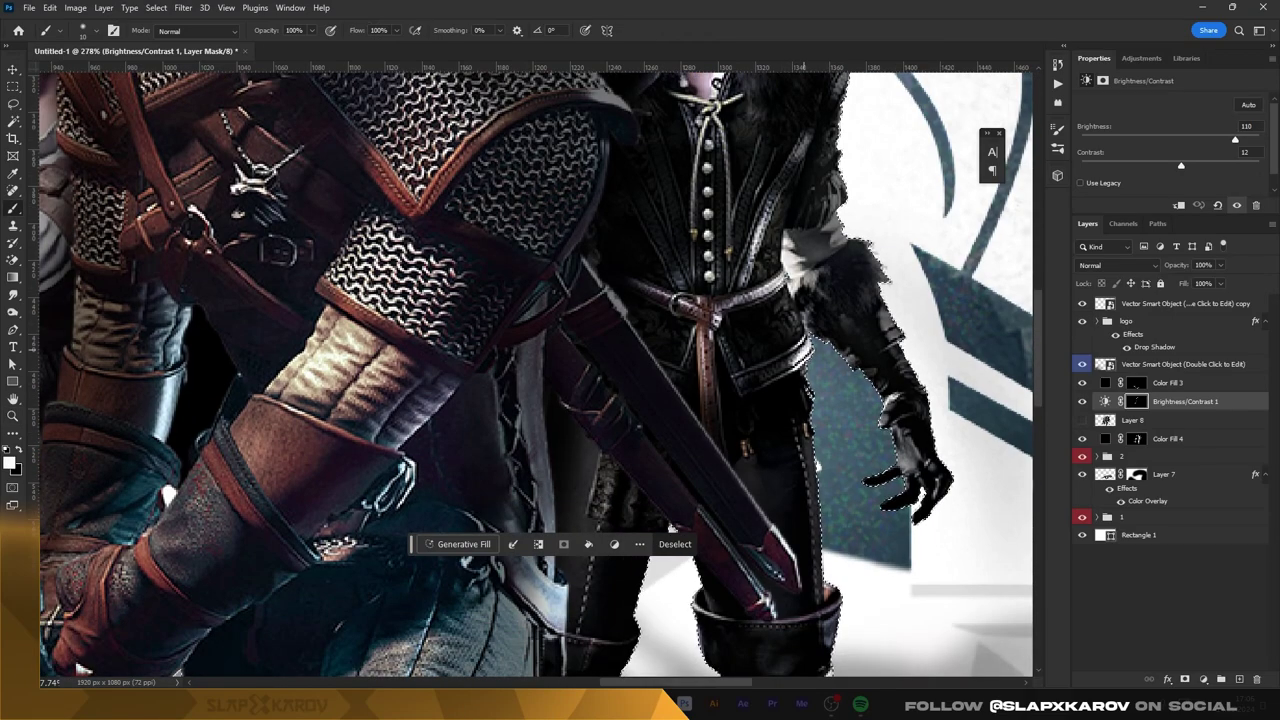
scroll(535, 375, down, 2)
scroll(535, 375, down, 2)
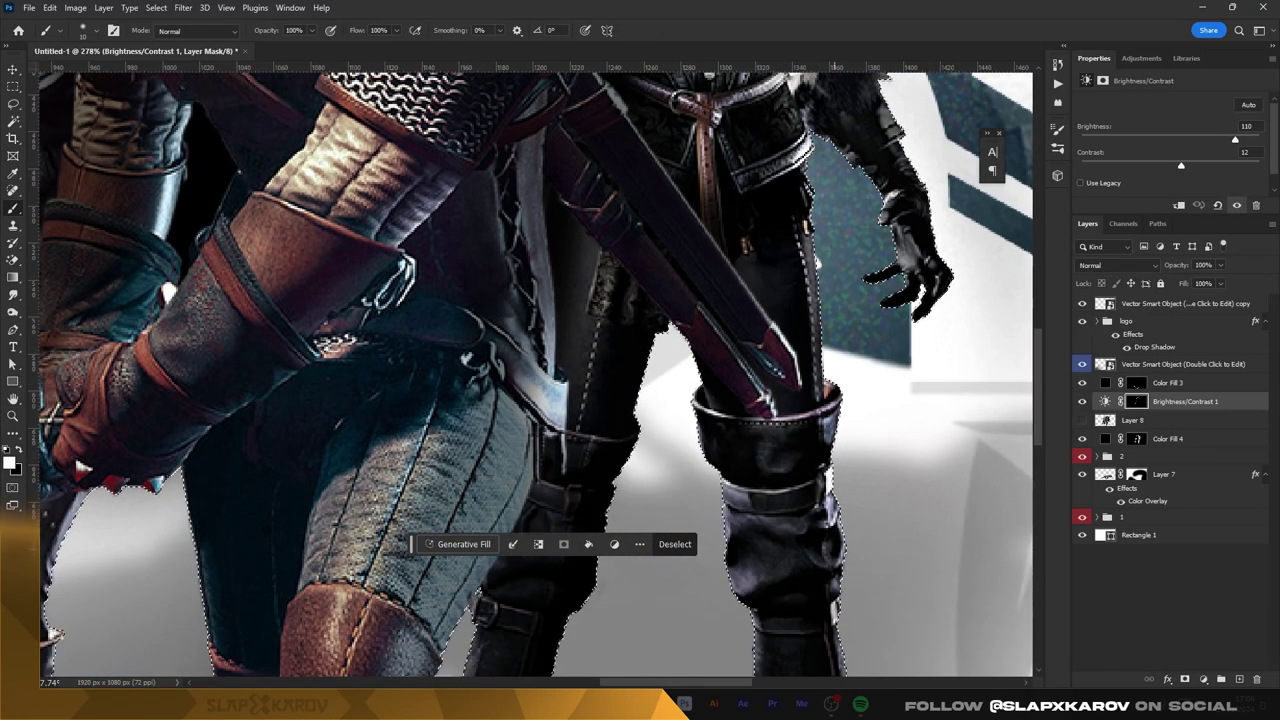
scroll(535, 375, up, 1)
scroll(535, 375, up, 2)
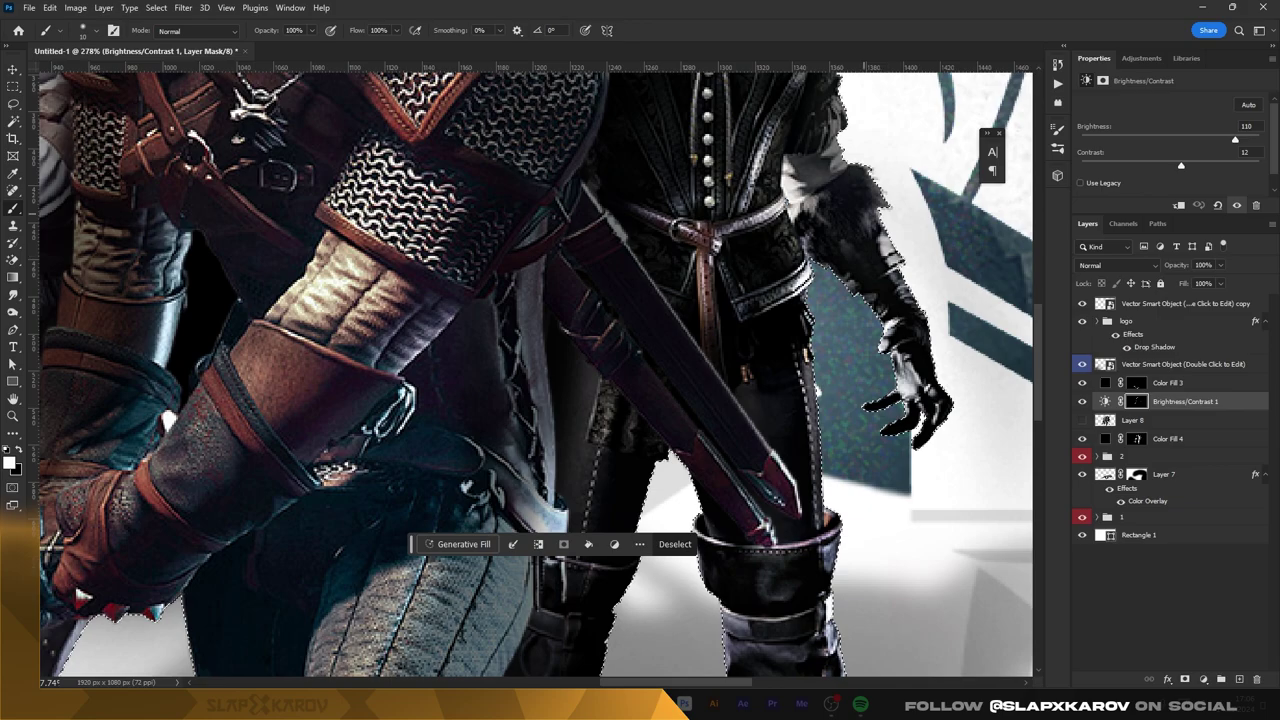
scroll(535, 375, up, 4)
scroll(535, 375, up, 5)
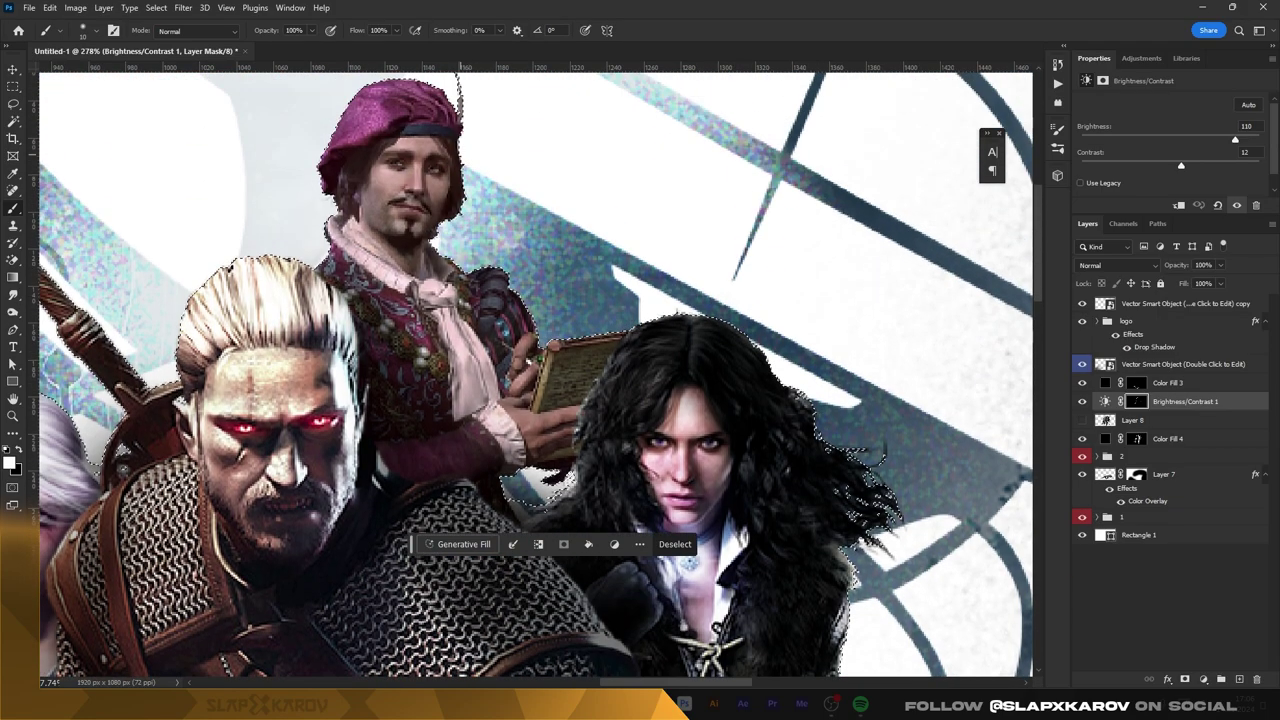
- Clear the selection, check the character group, and fit the whole thumbnail in view
key(ctrl+d)
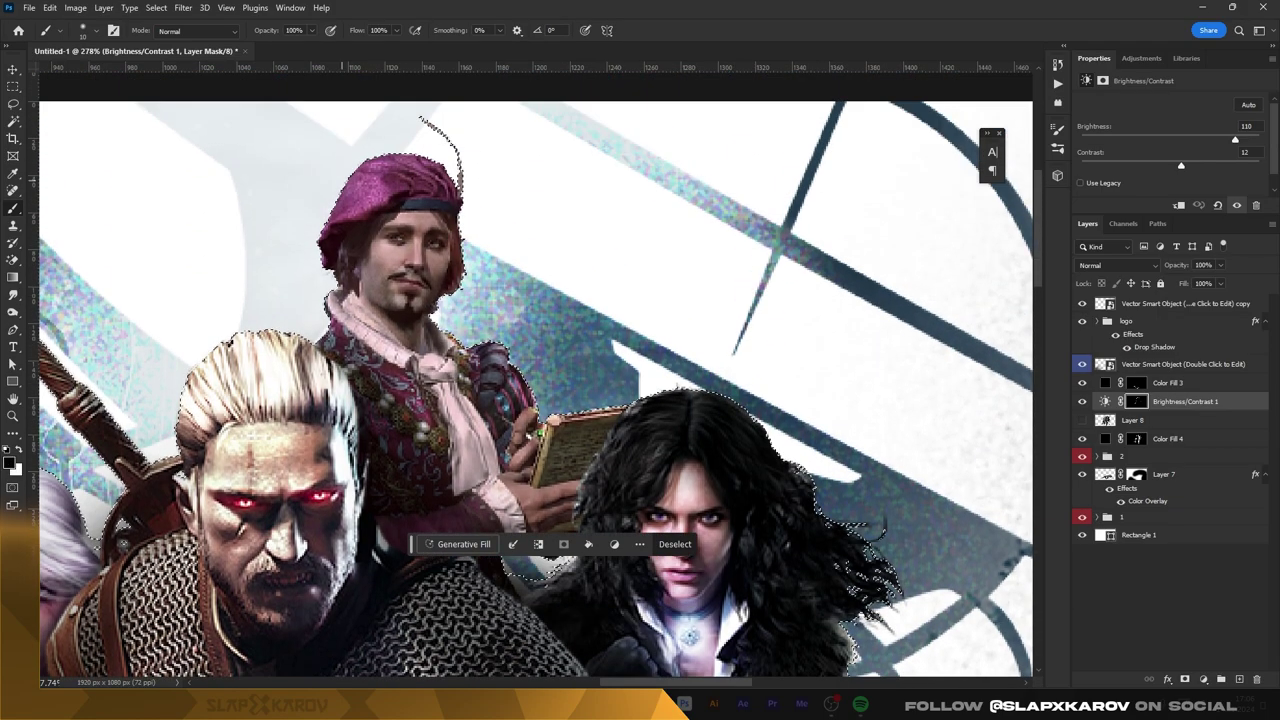
key(m)
key(ctrl+0)
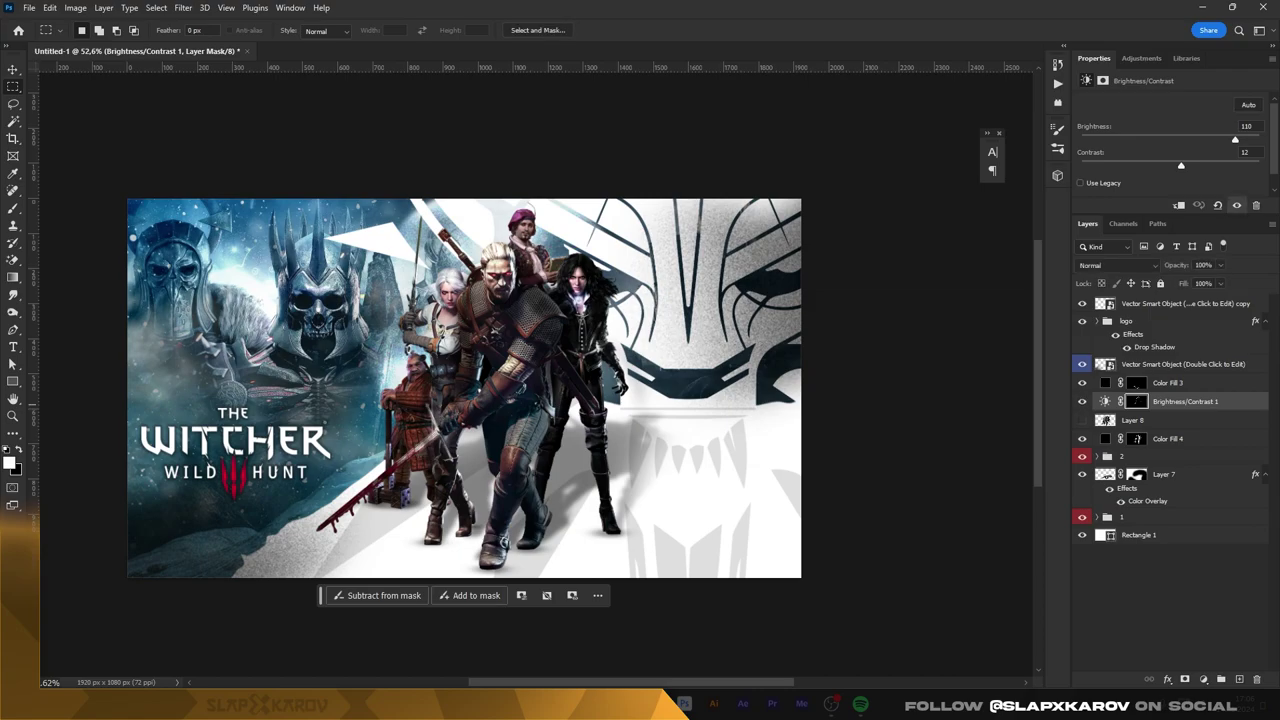
key(alt+bracketleft)
key(z)
drag(400, 360, 457, 300)
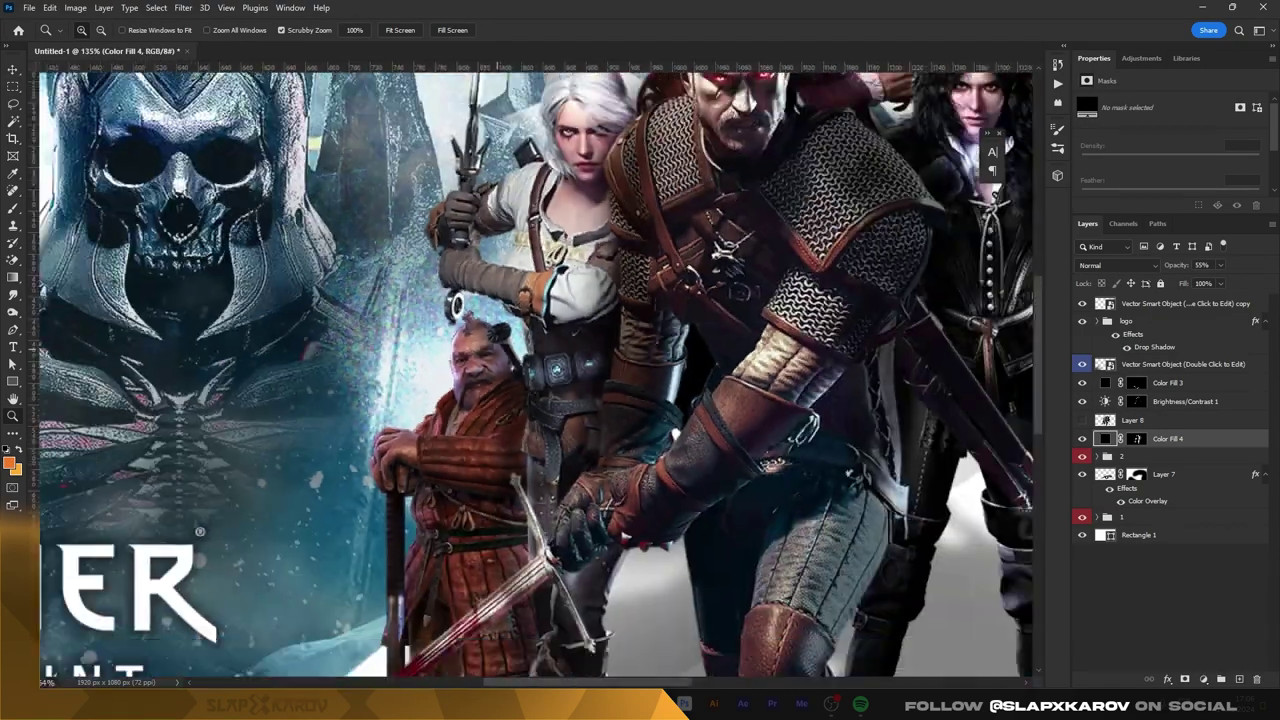
drag(199, 531, 120, 531)
key(alt+bracketleft)
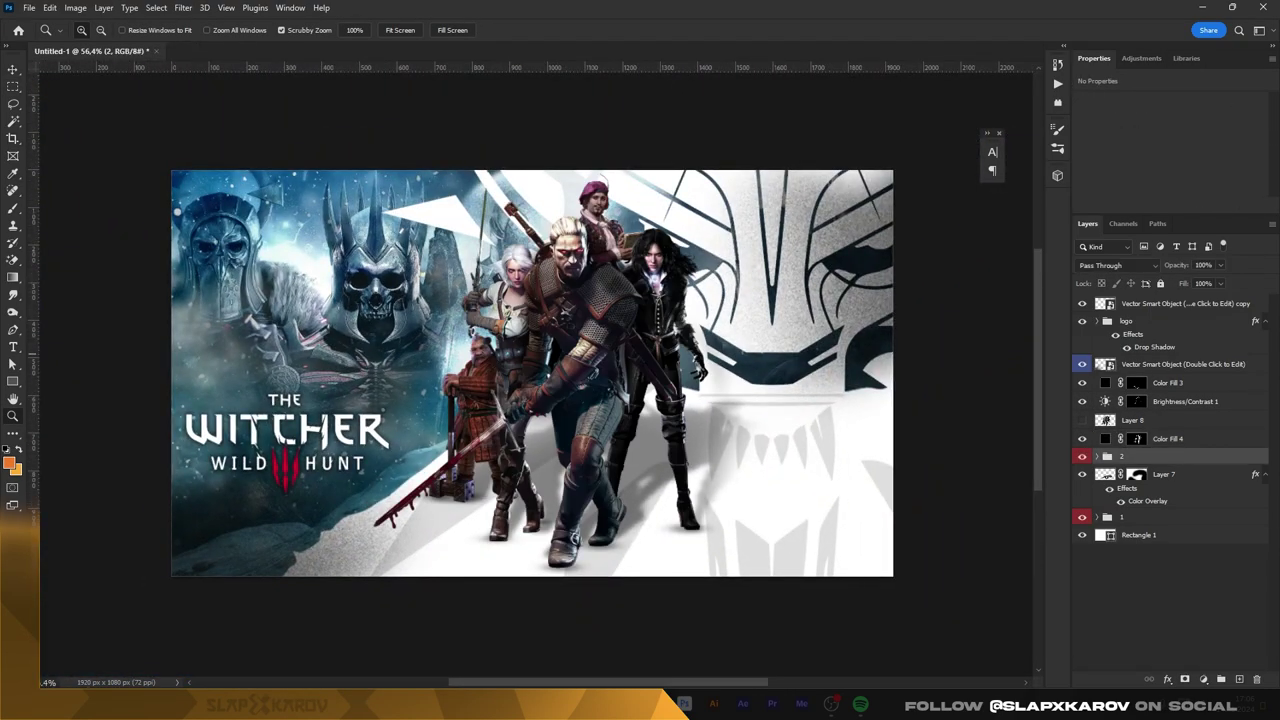
- Group all layers as Group 3 and stamp a merged Layer 9 on top
key(ctrl+alt+a)
key(ctrl+g)
key(ctrl+e)
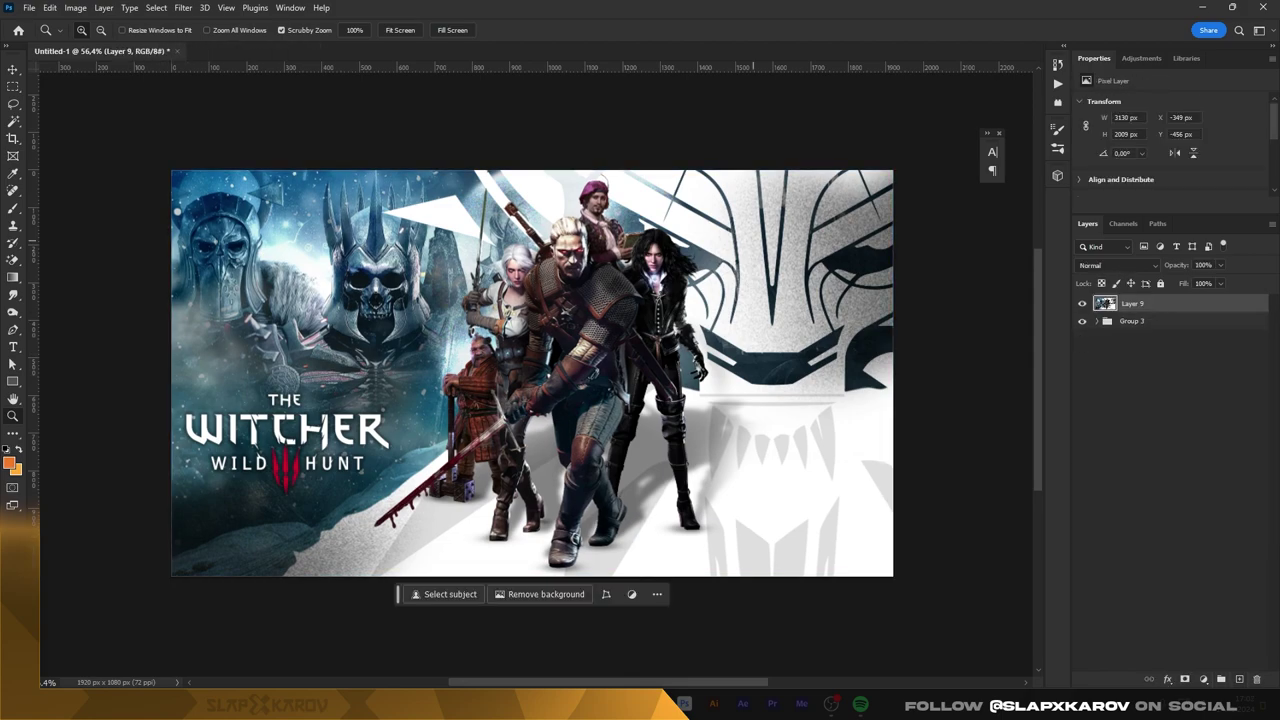
click(183, 7)
- In Camera Raw, pull the tone curve down slightly and soften texture, keeping clarity at 0
click(225, 114)
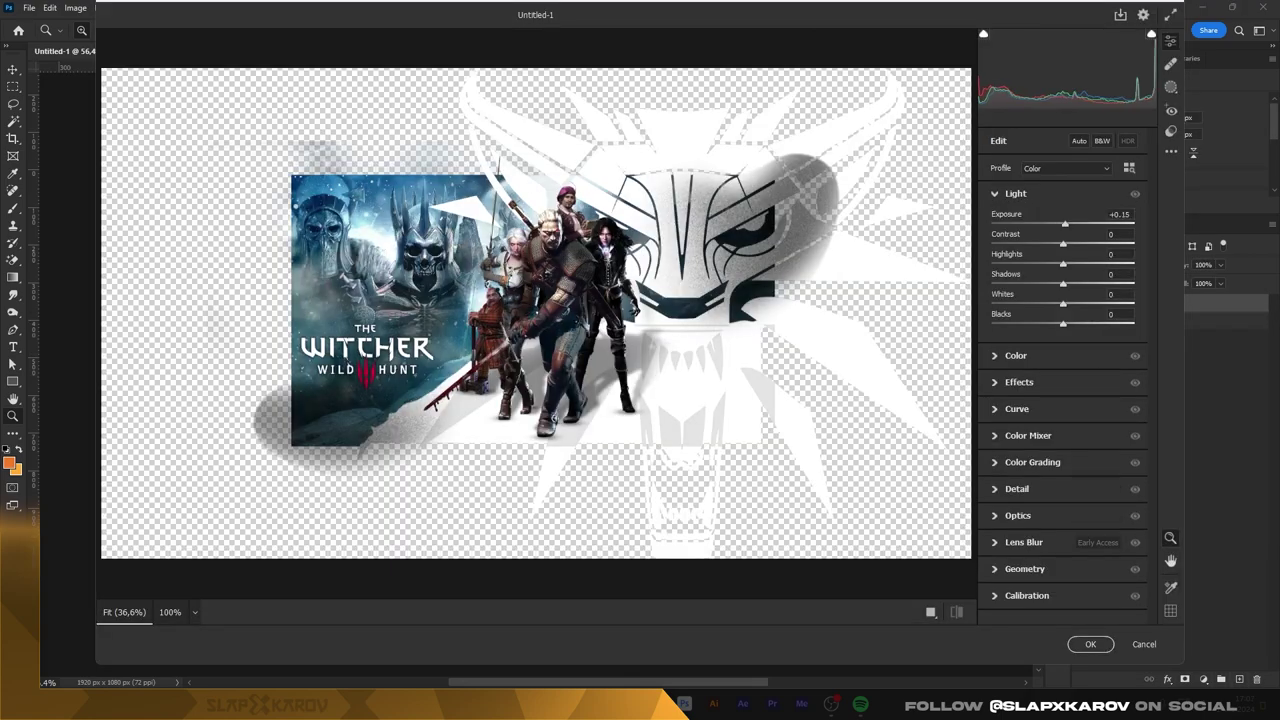
click(1016, 408)
drag(1075, 375, 1067, 387)
click(1019, 246)
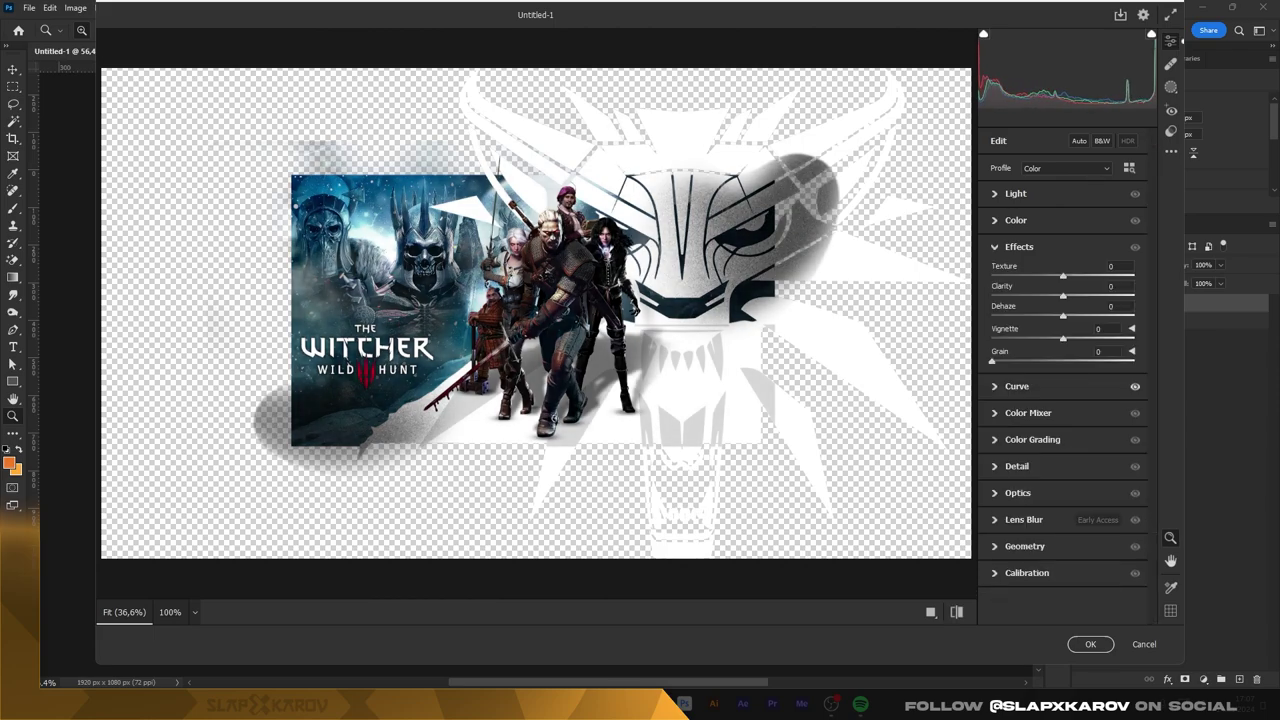
drag(1063, 276, 1084, 276)
scroll(432, 272, up, 3)
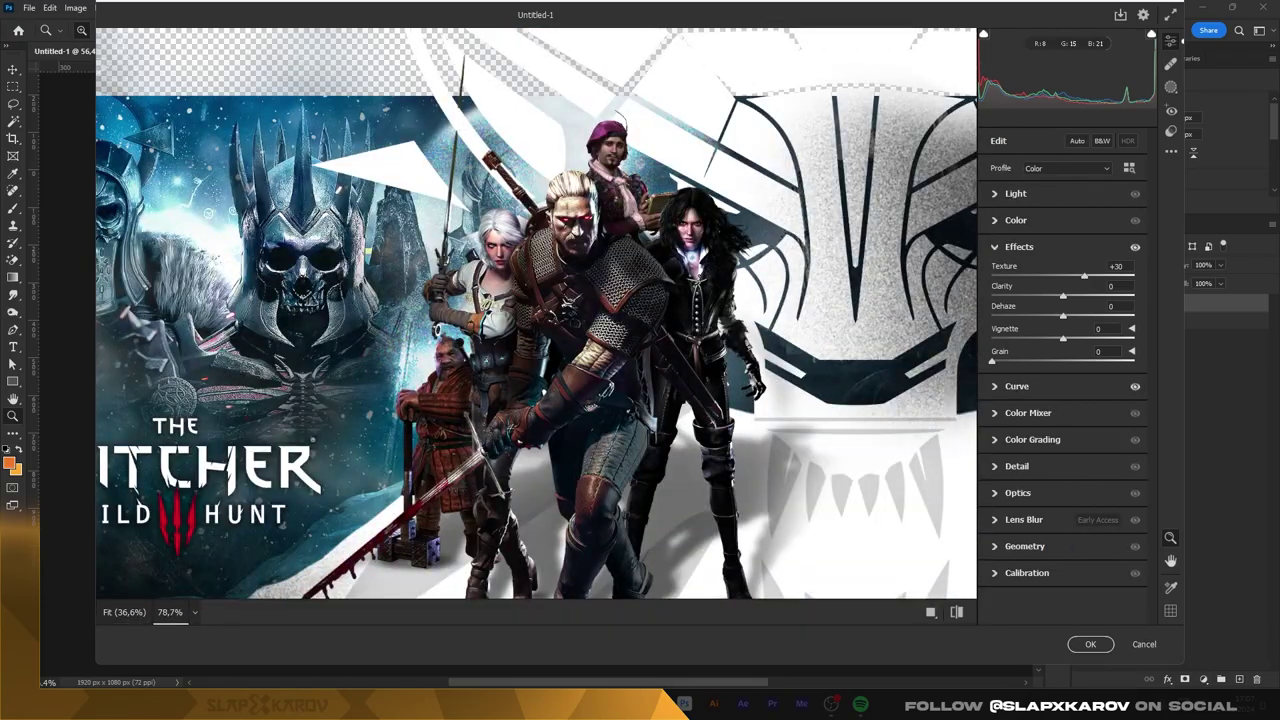
drag(1084, 276, 992, 296)
double_click(992, 296)
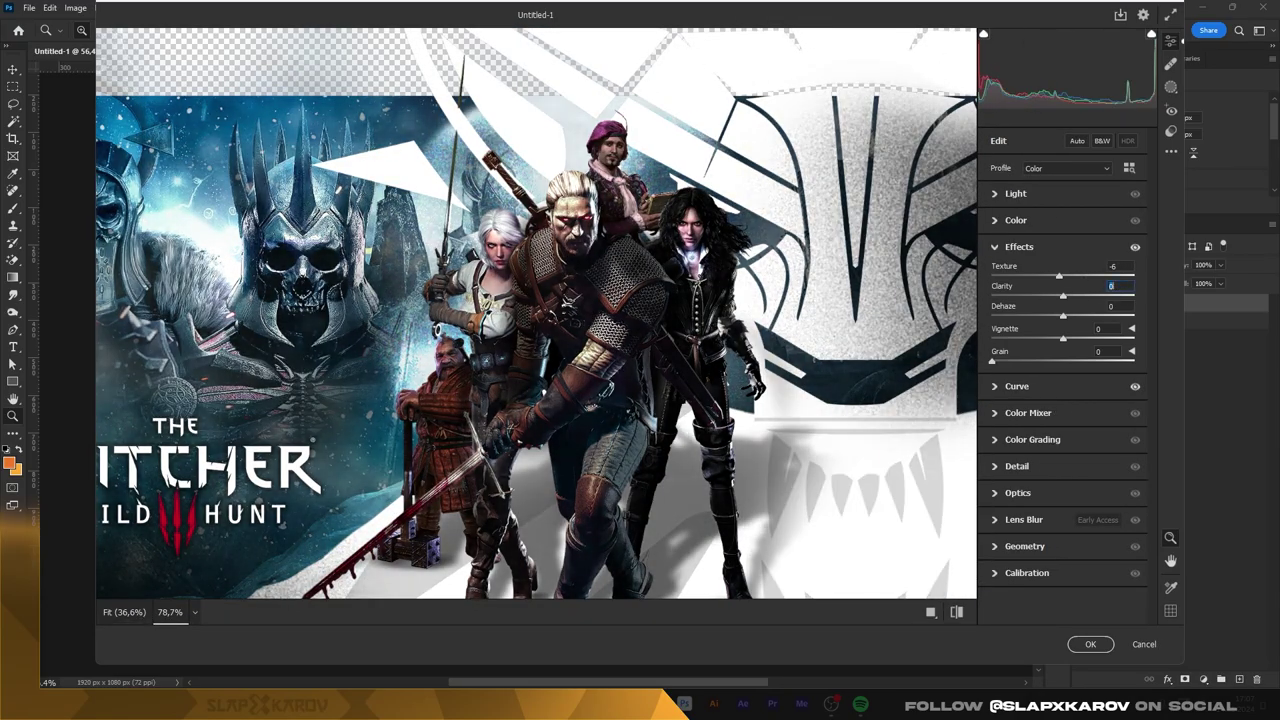
click(1110, 306)
- Set exposure to -0.15, adjust geometry and red primary saturation +23, and apply
click(1015, 193)
drag(1063, 224, 1061, 224)
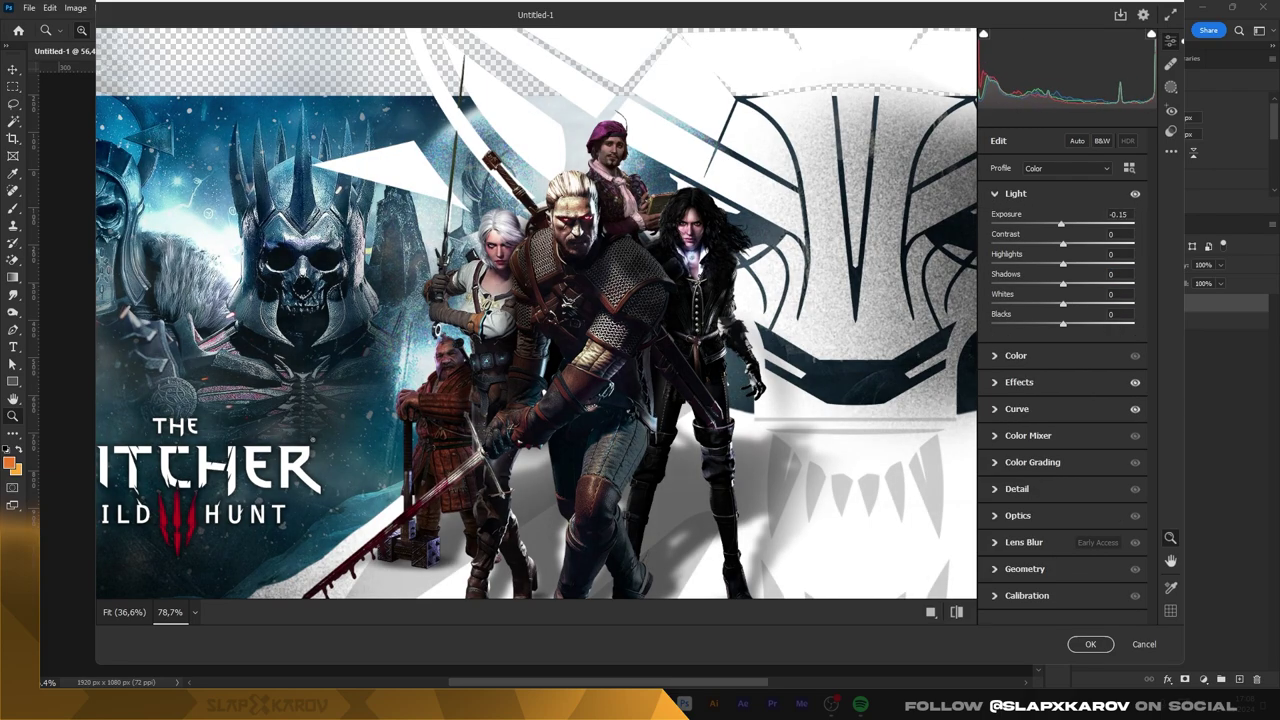
click(1024, 568)
drag(1063, 463, 1065, 463)
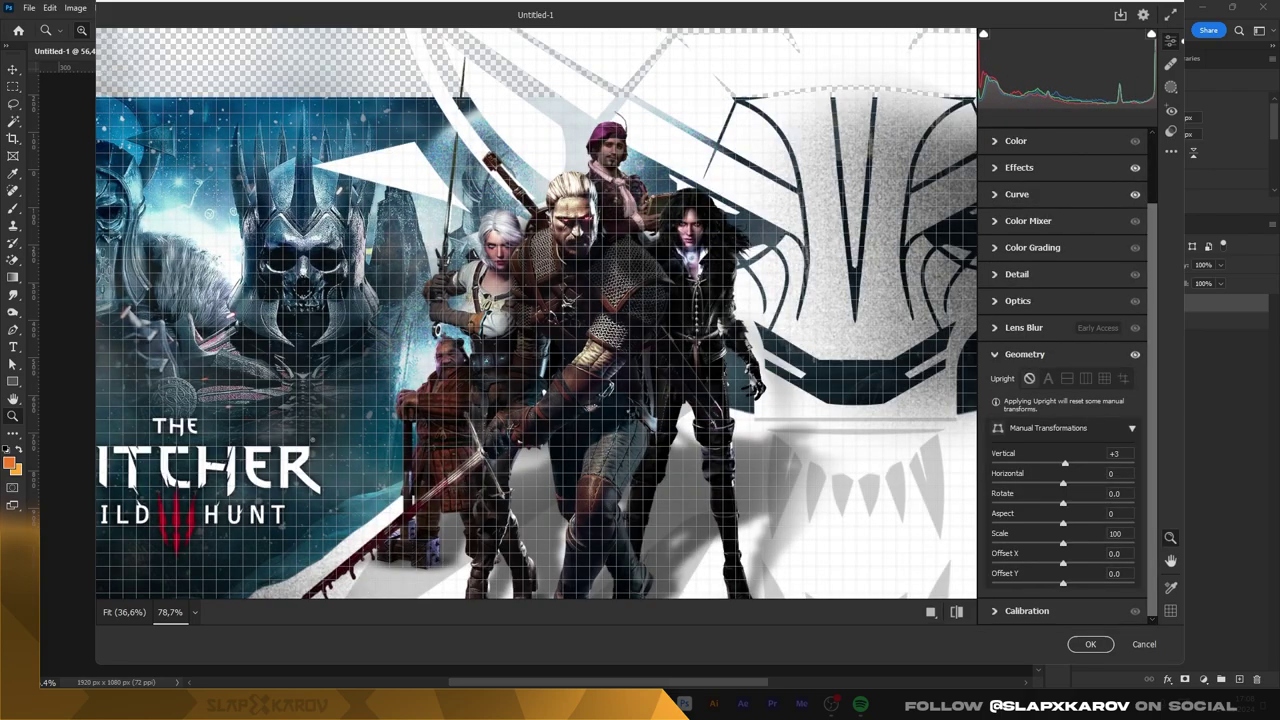
double_click(1003, 453)
click(1110, 473)
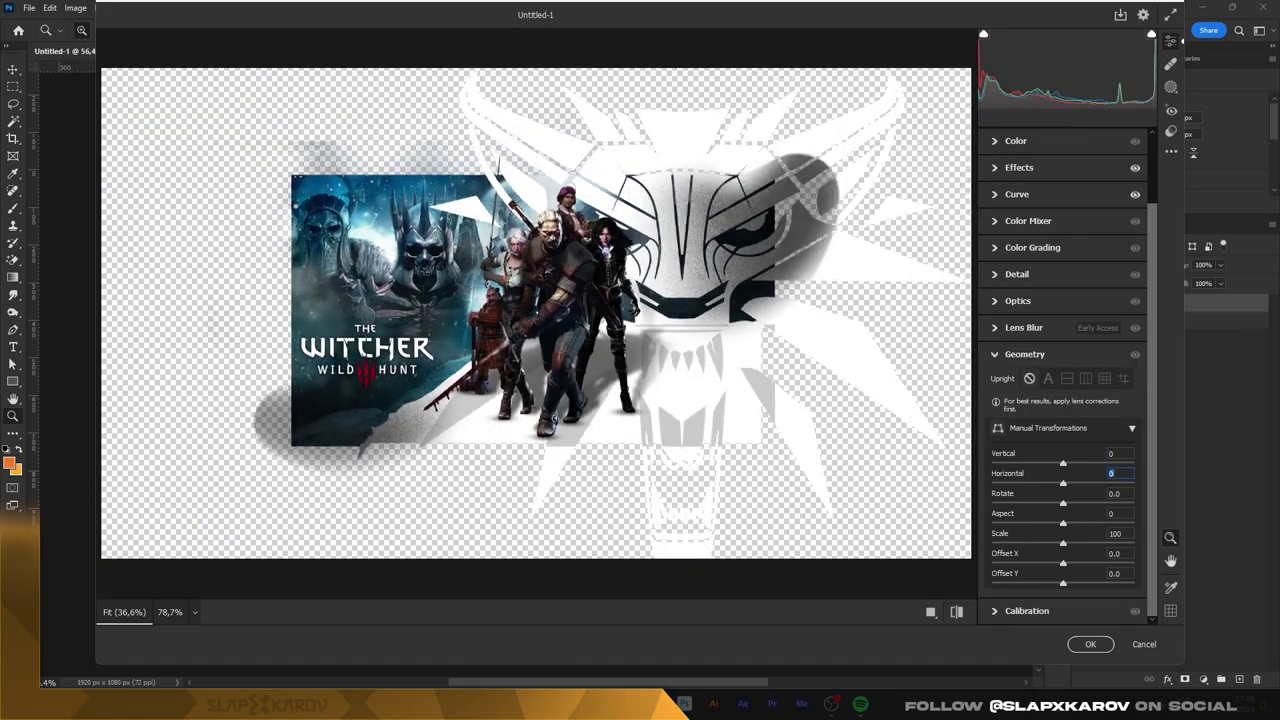
drag(1063, 523, 1065, 523)
click(1110, 453)
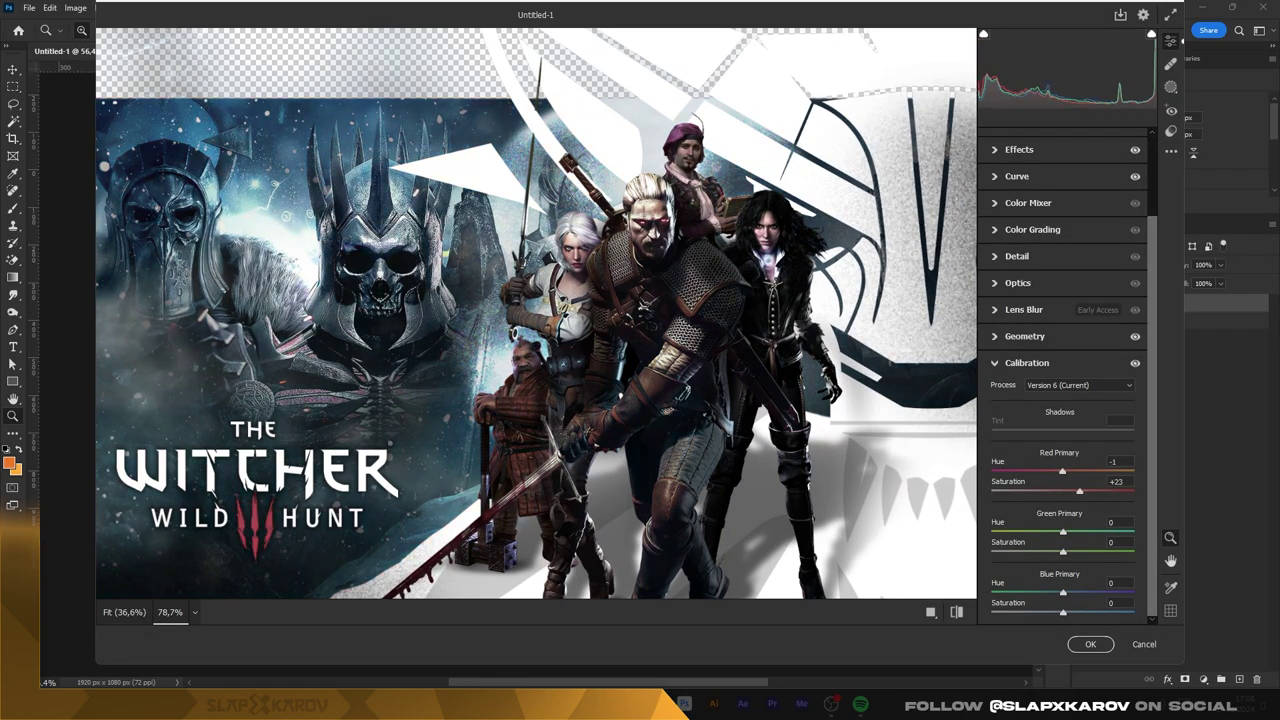
click(1090, 644)
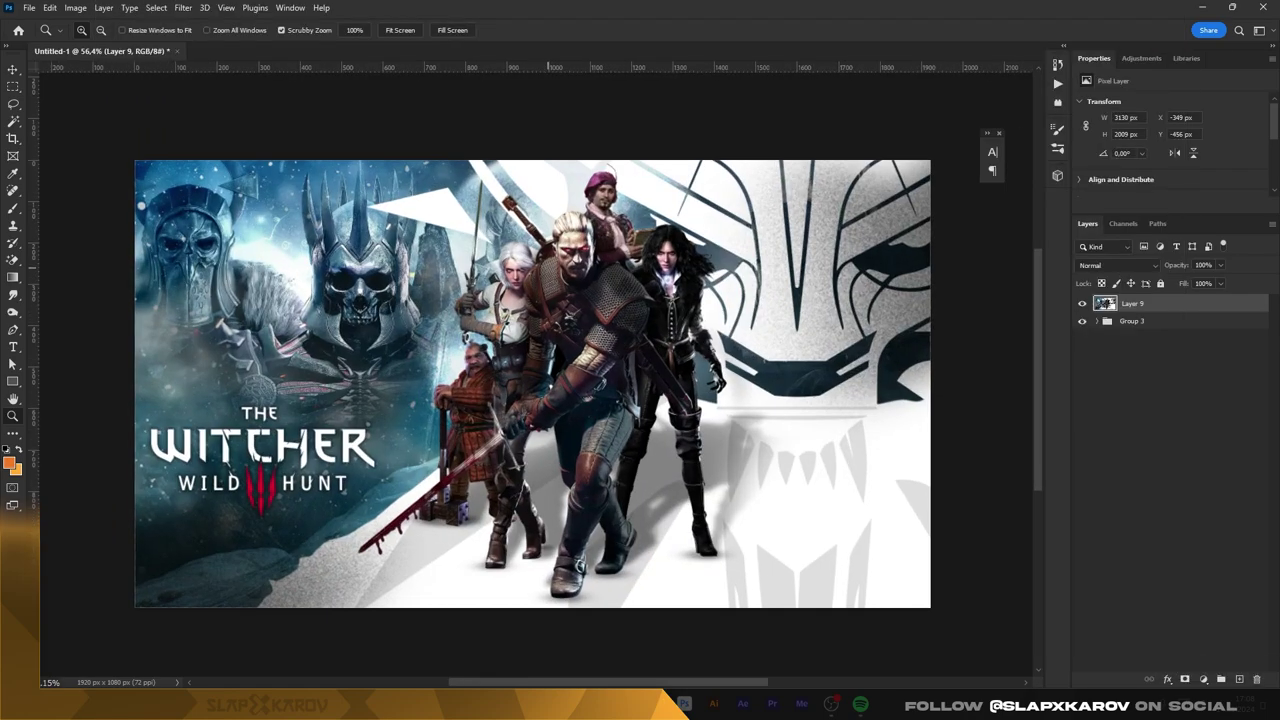
- Add a Color Lookup adjustment set to FallColors.look and invert its mask to hide it
click(1203, 679)
click(1215, 603)
click(1195, 104)
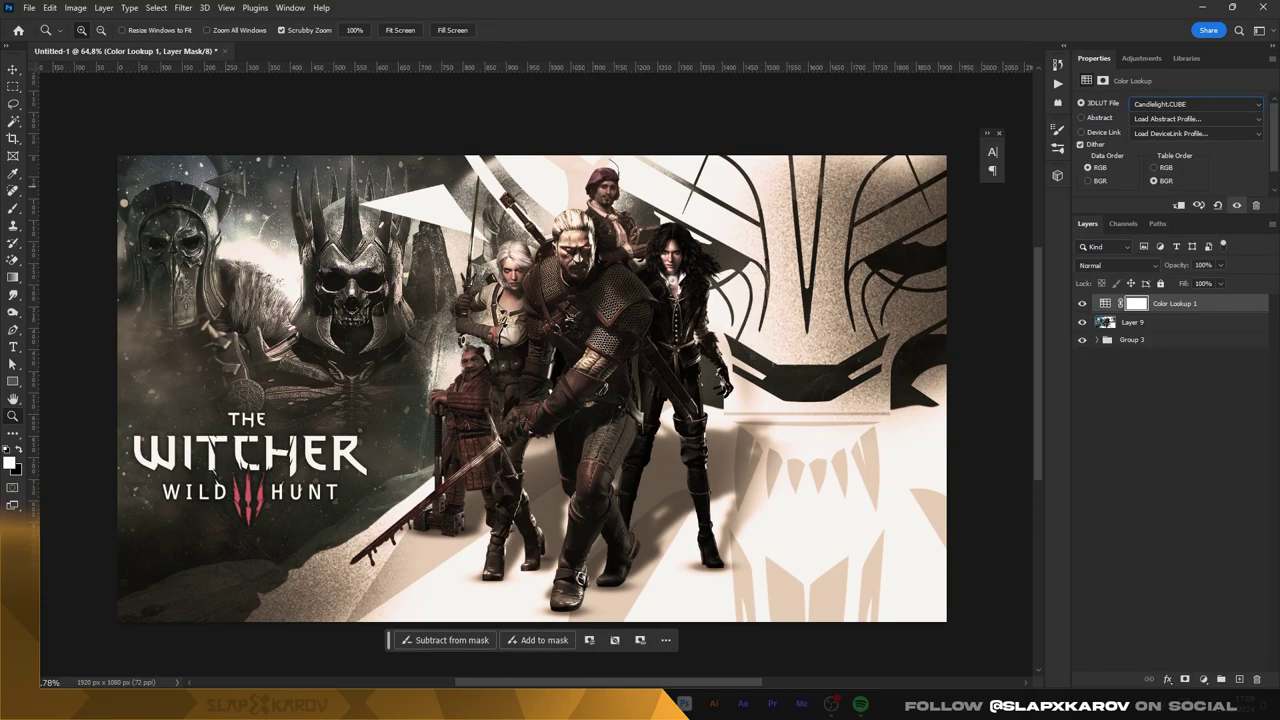
key(Down)
key(Down)
key(Down)
key(Down)
key(Down)
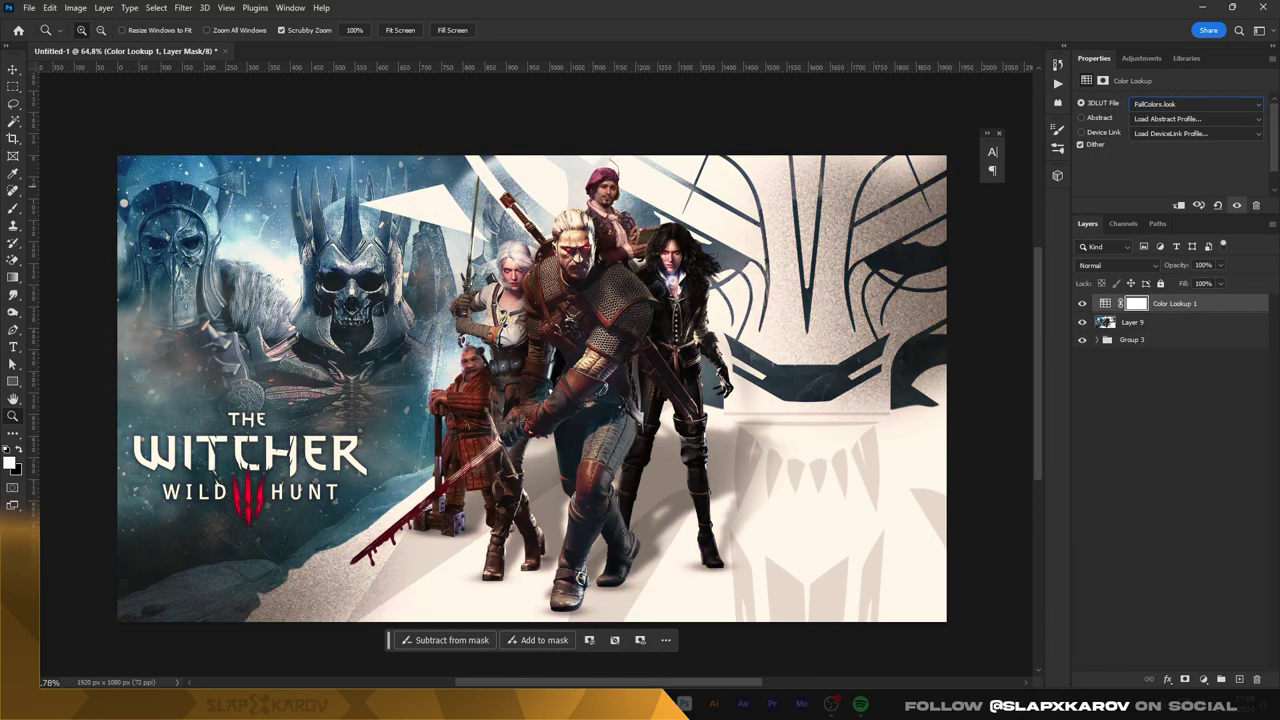
key(ctrl+i)
- Choose a soft brush and zoom out to the whole artwork for painting the mask
drag(248, 411, 330, 411)
key(b)
right_click(421, 357)
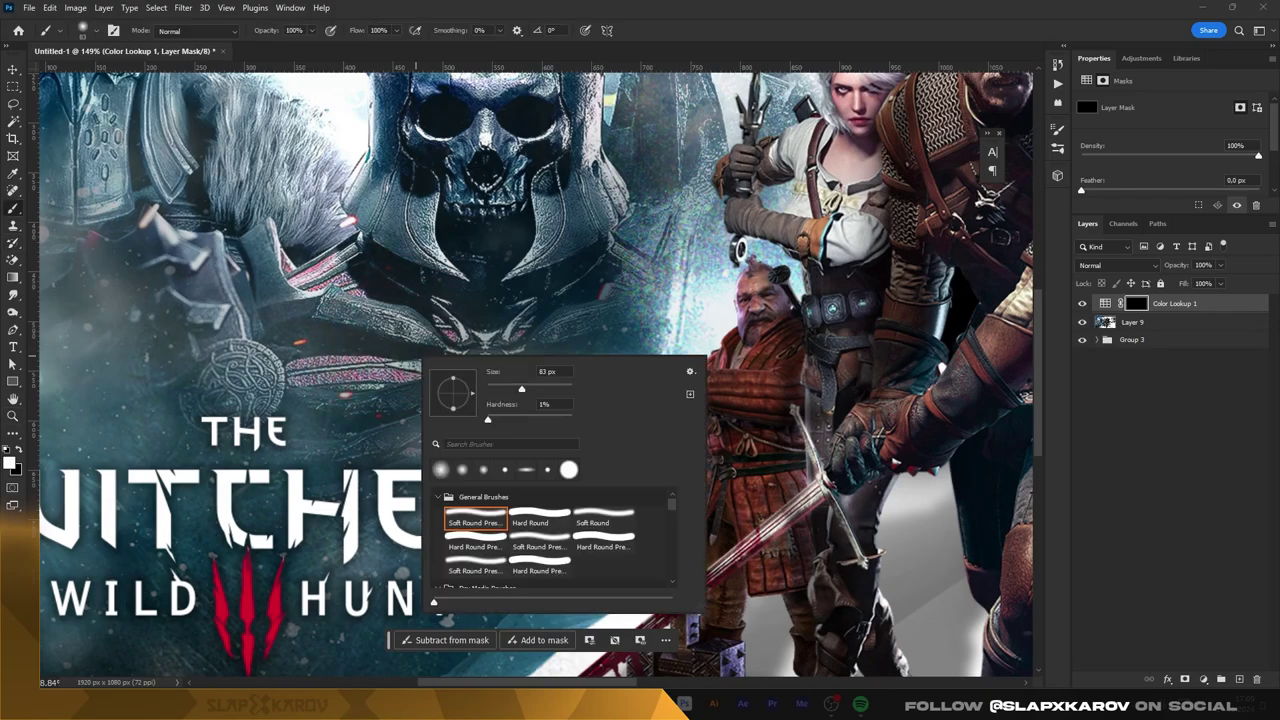
key(Escape)
key(z)
drag(560, 400, 470, 400)
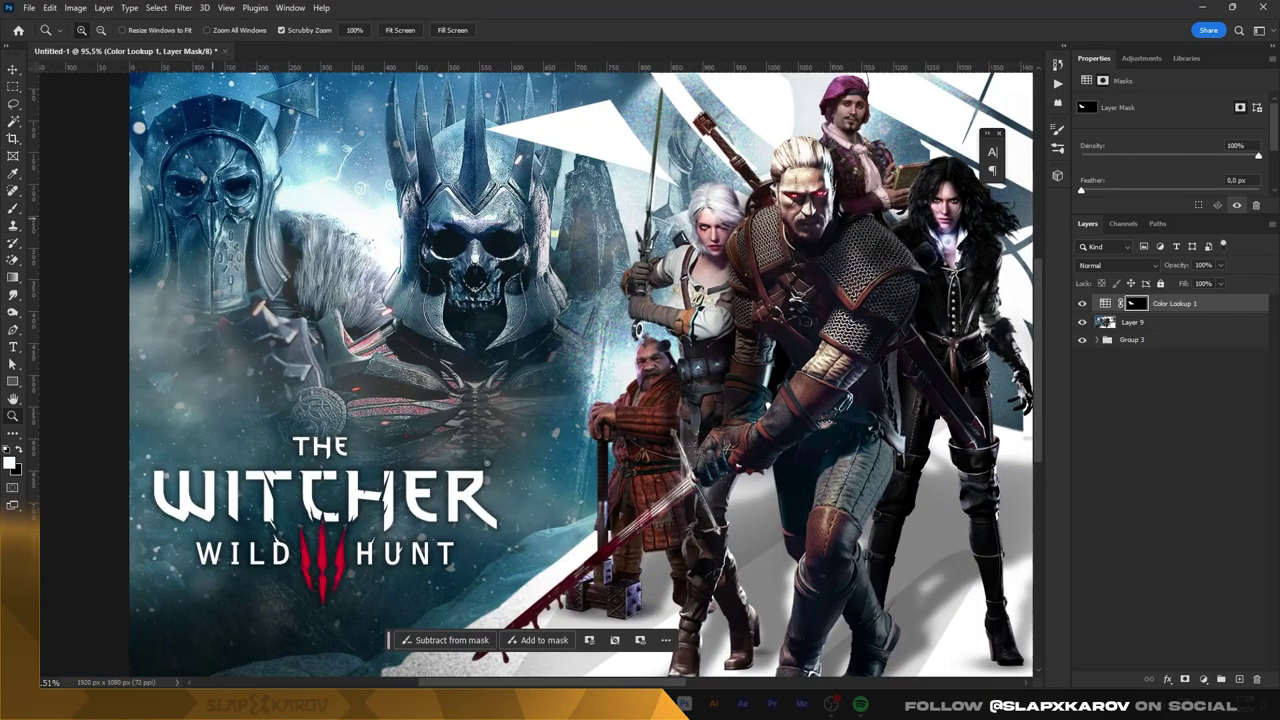
key(b)
key(x)
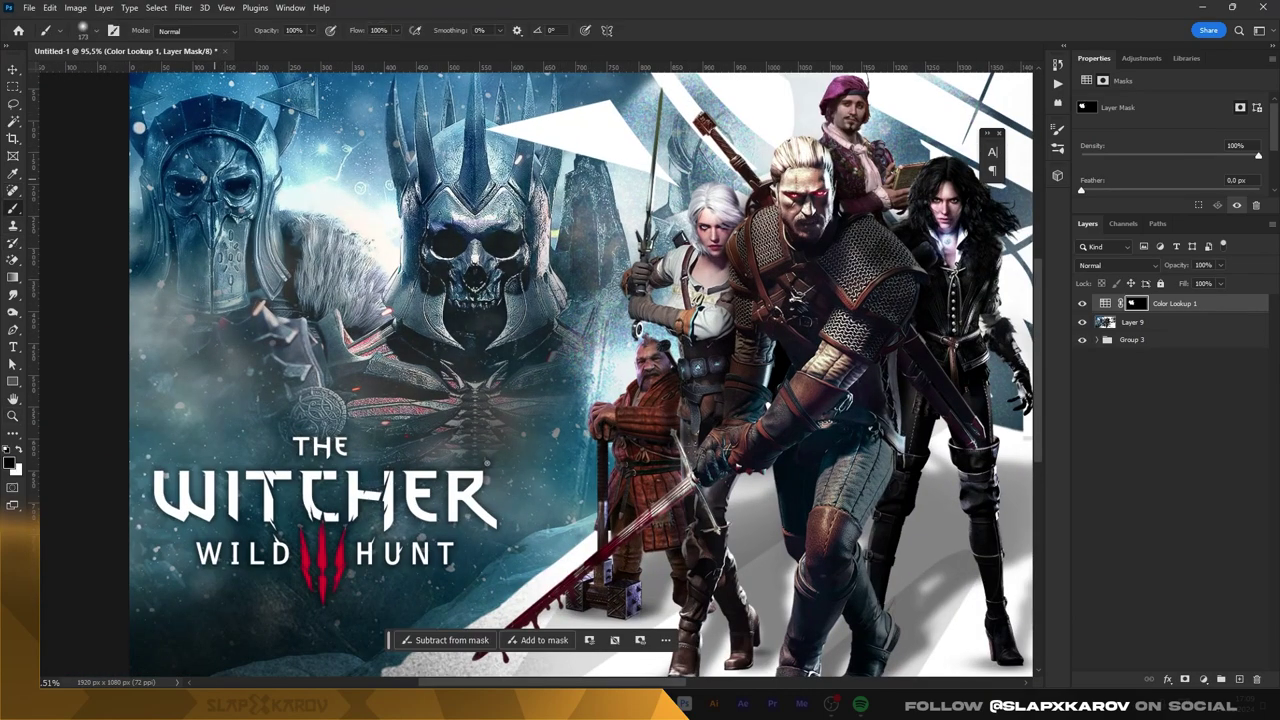
key(x)
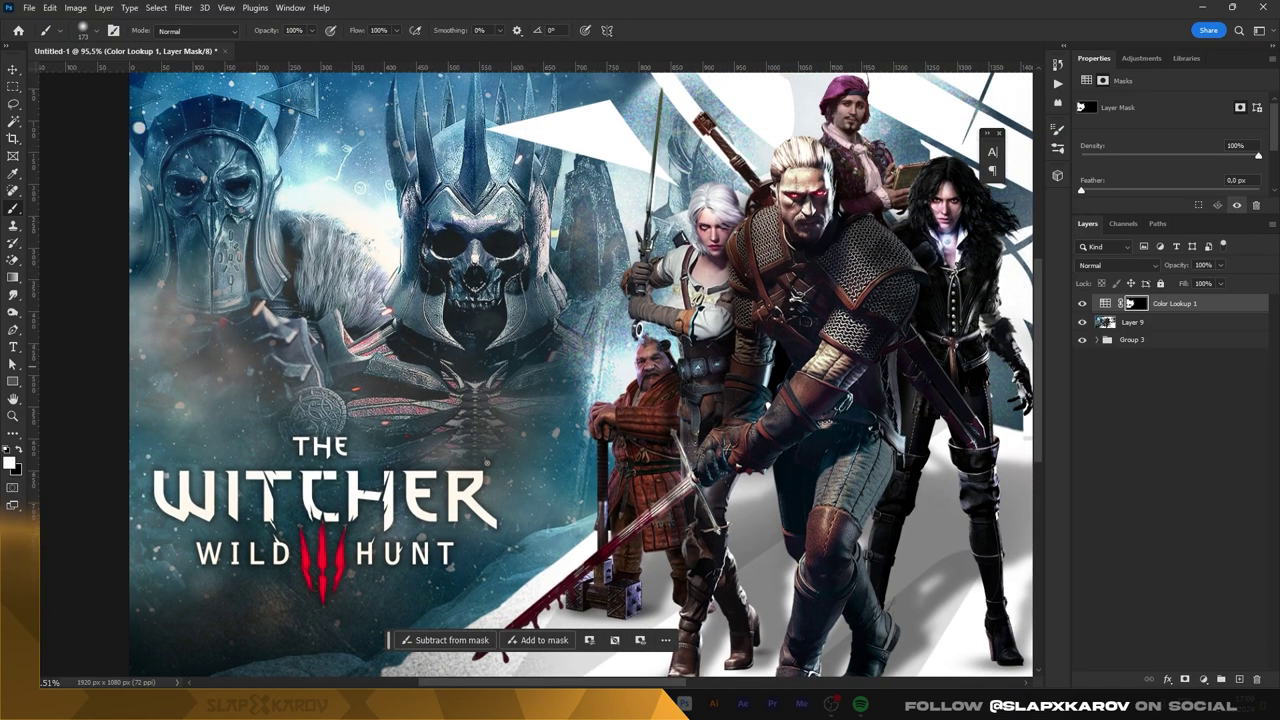
- Add a second Color Lookup using the Kodak 5218 film LUT, with its mask inverted to black
click(1203, 679)
click(1210, 601)
click(1195, 104)
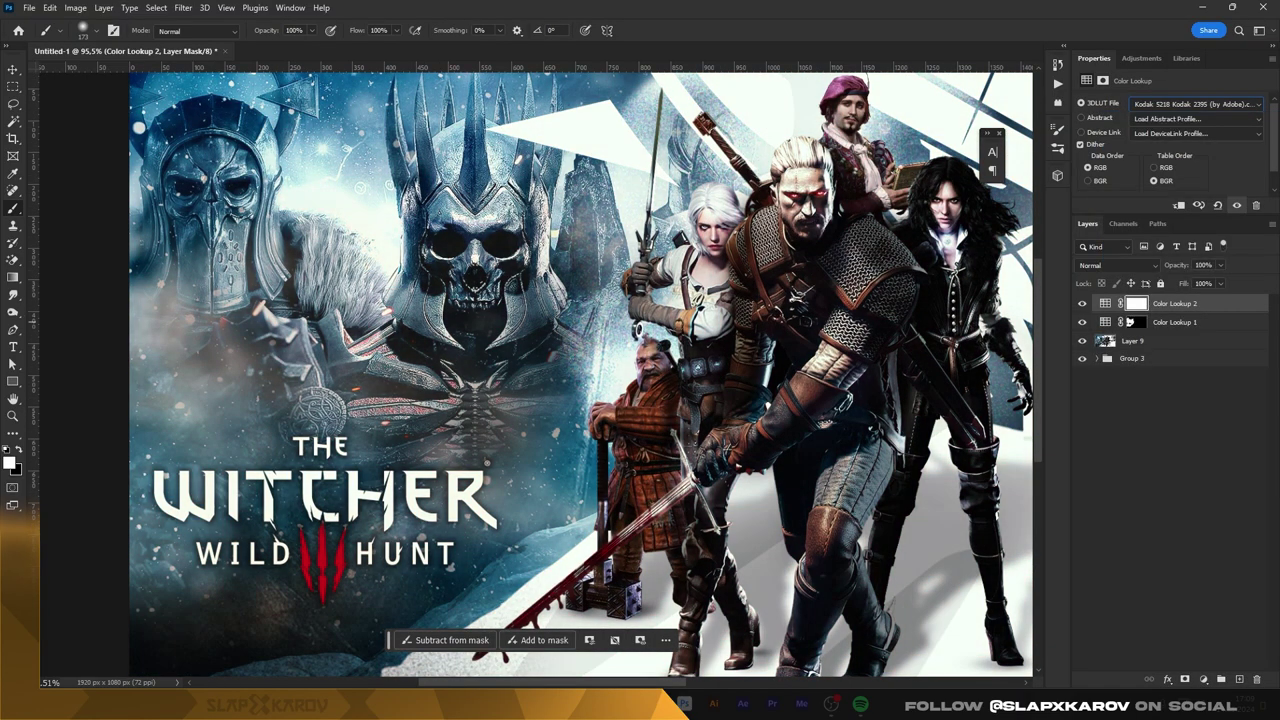
key(ctrl+i)
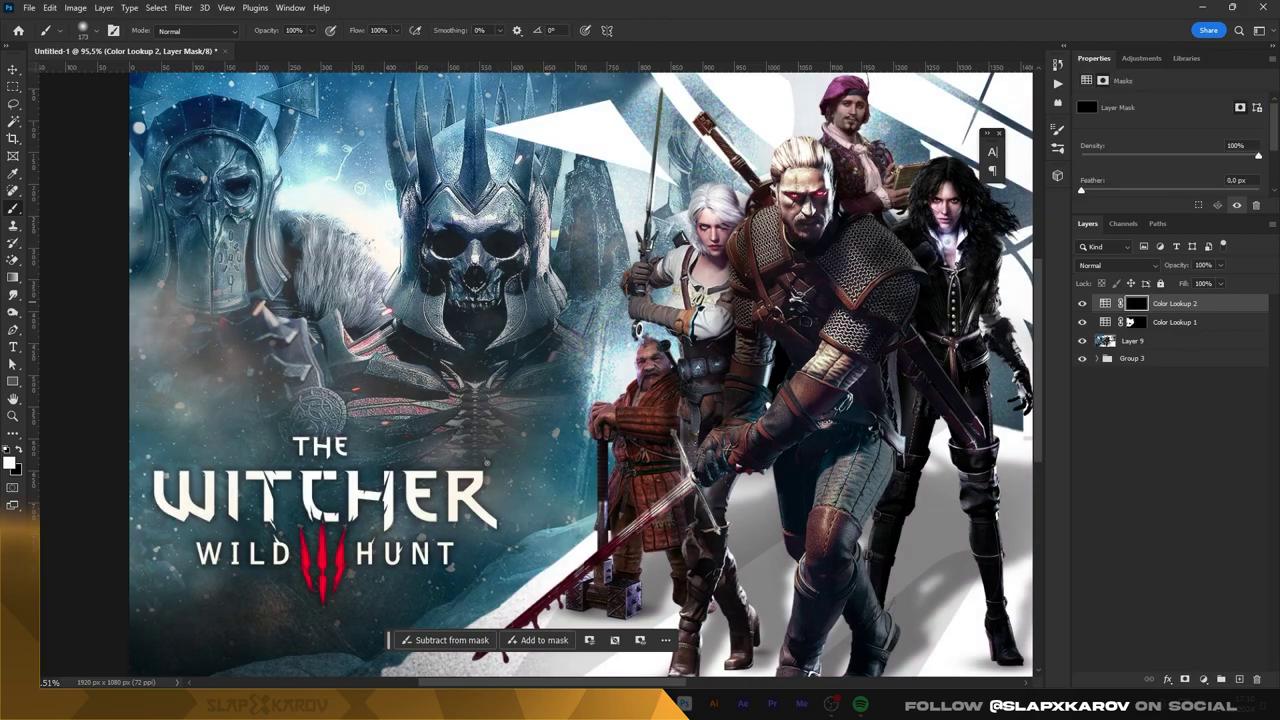
key(x)
scroll(354, 226, up, 2)
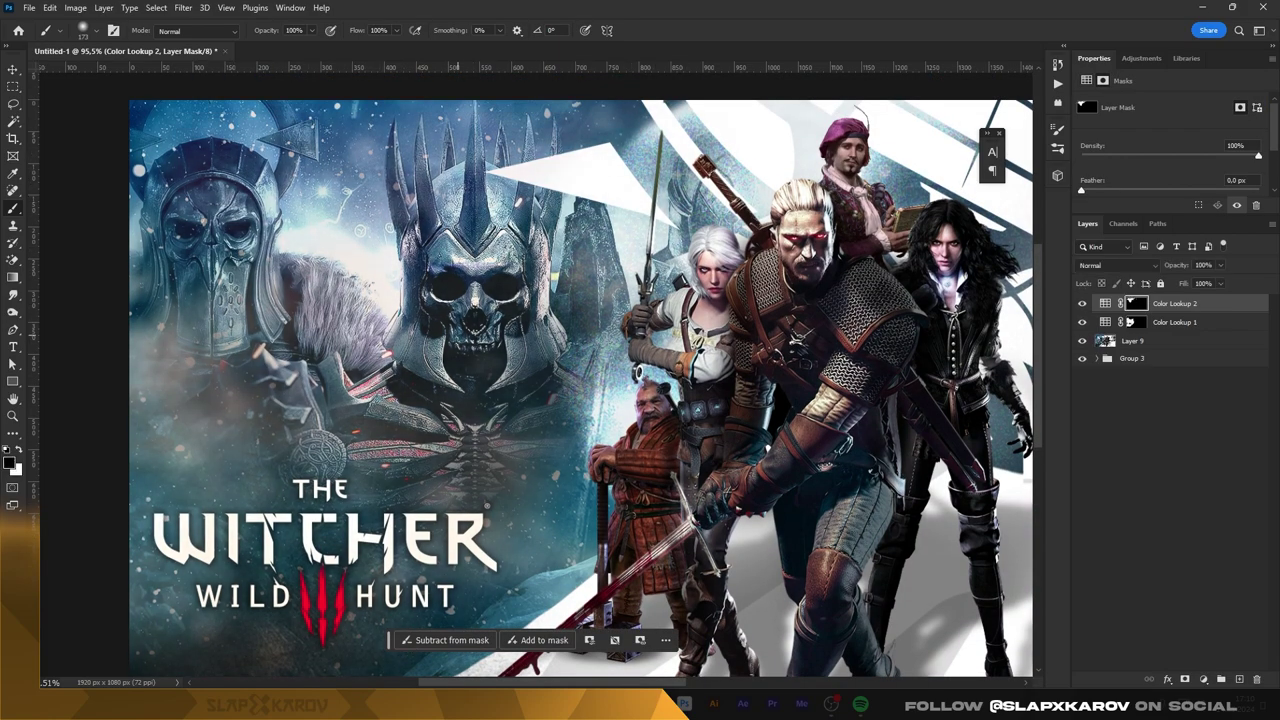
key(z)
drag(430, 665, 508, 665)
click(1203, 679)
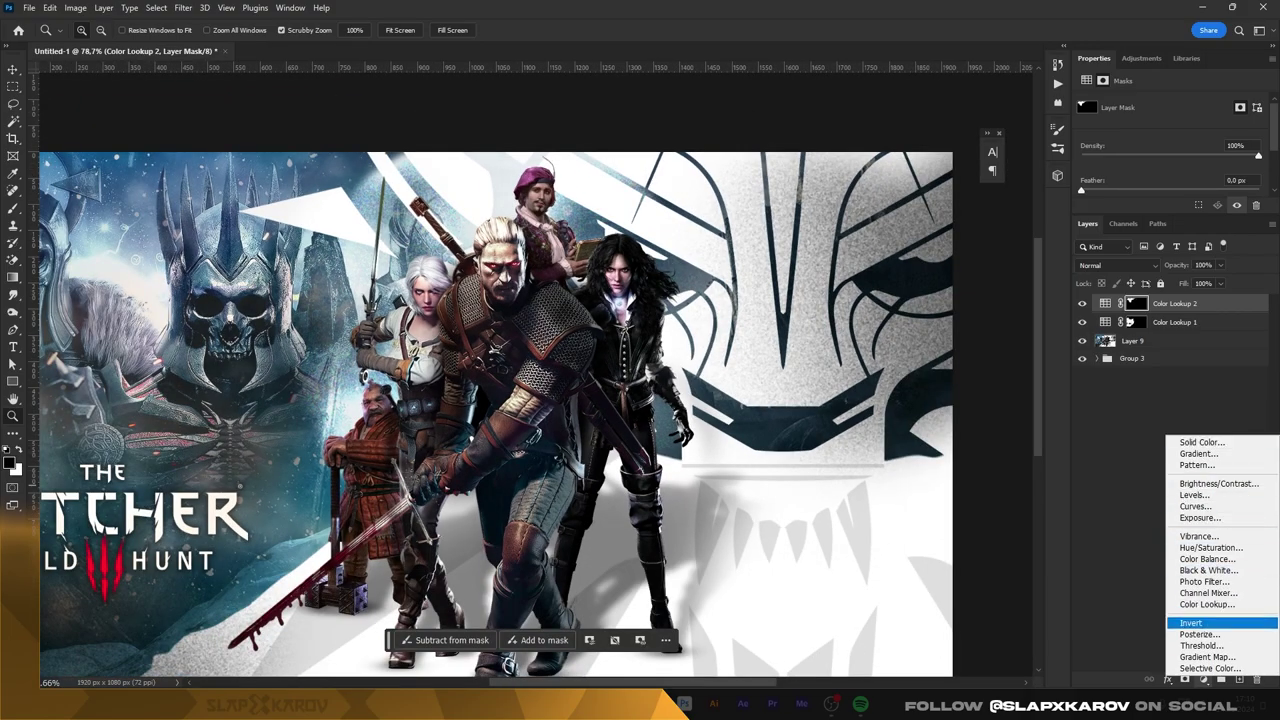
- Add Vibrance at -57, invert its mask, and paint it white over the central warrior's face
click(1199, 536)
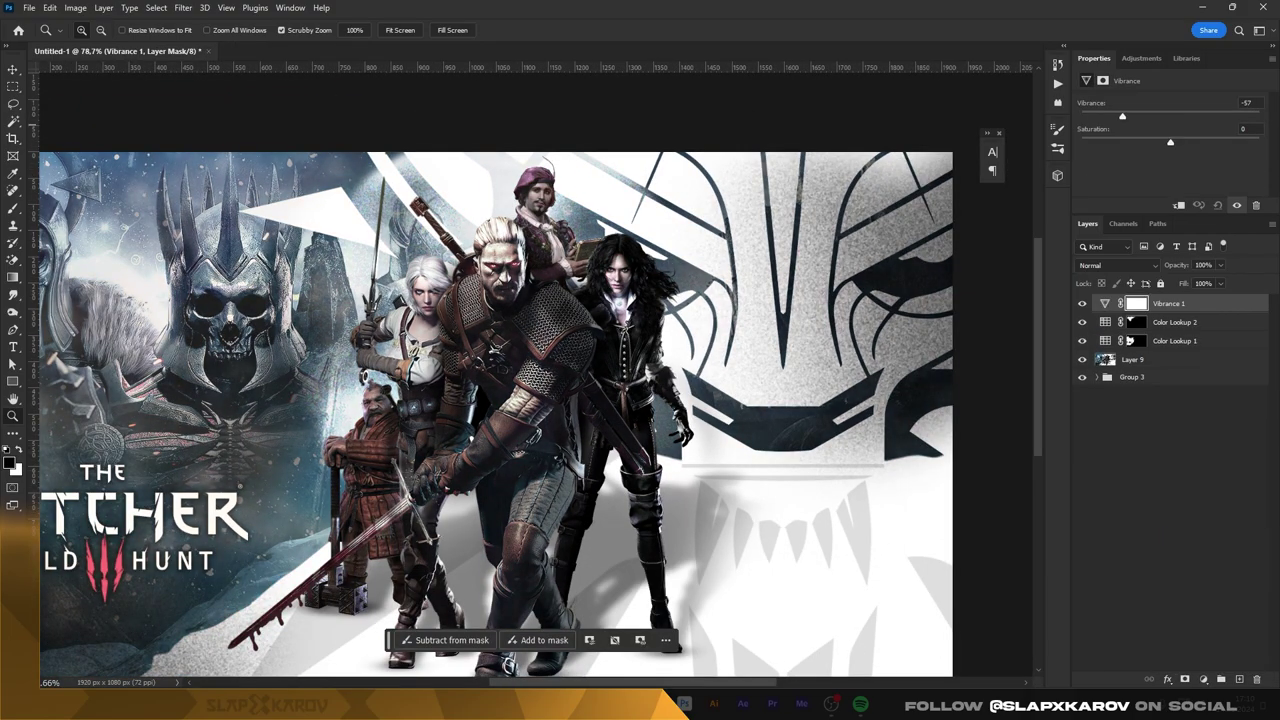
drag(495, 235, 560, 235)
key(ctrl+i)
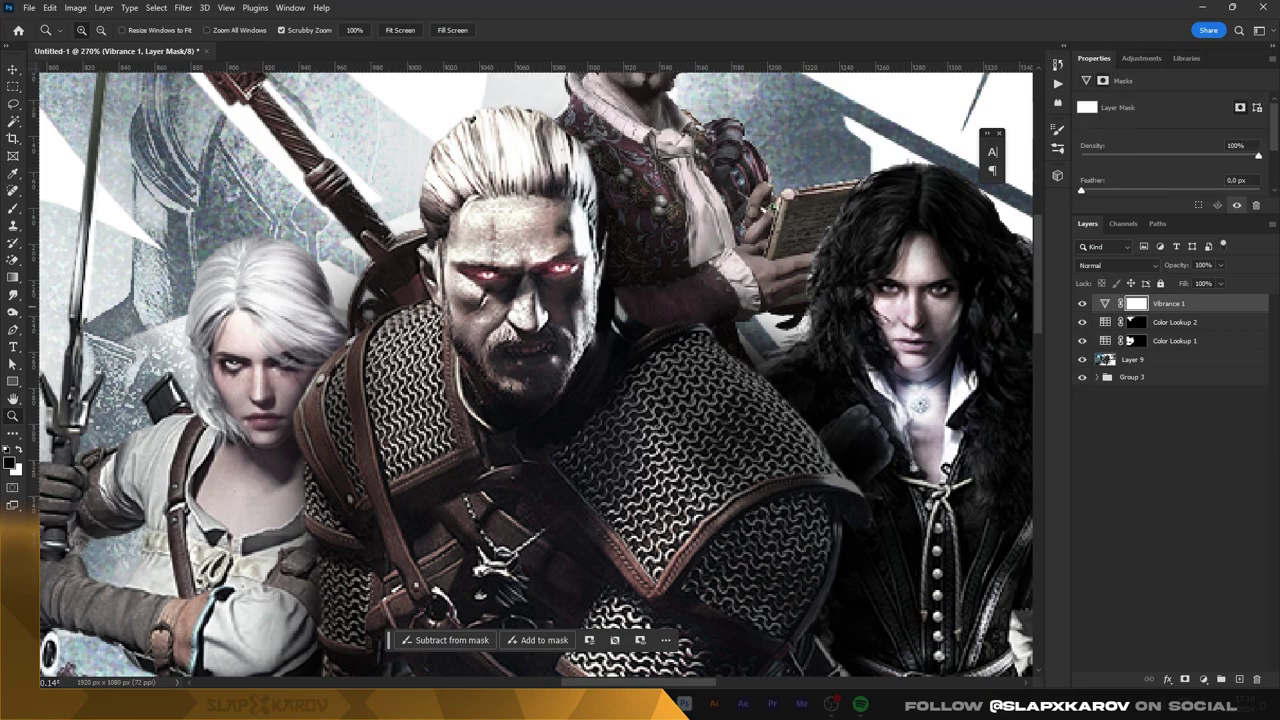
key(b)
key(x)
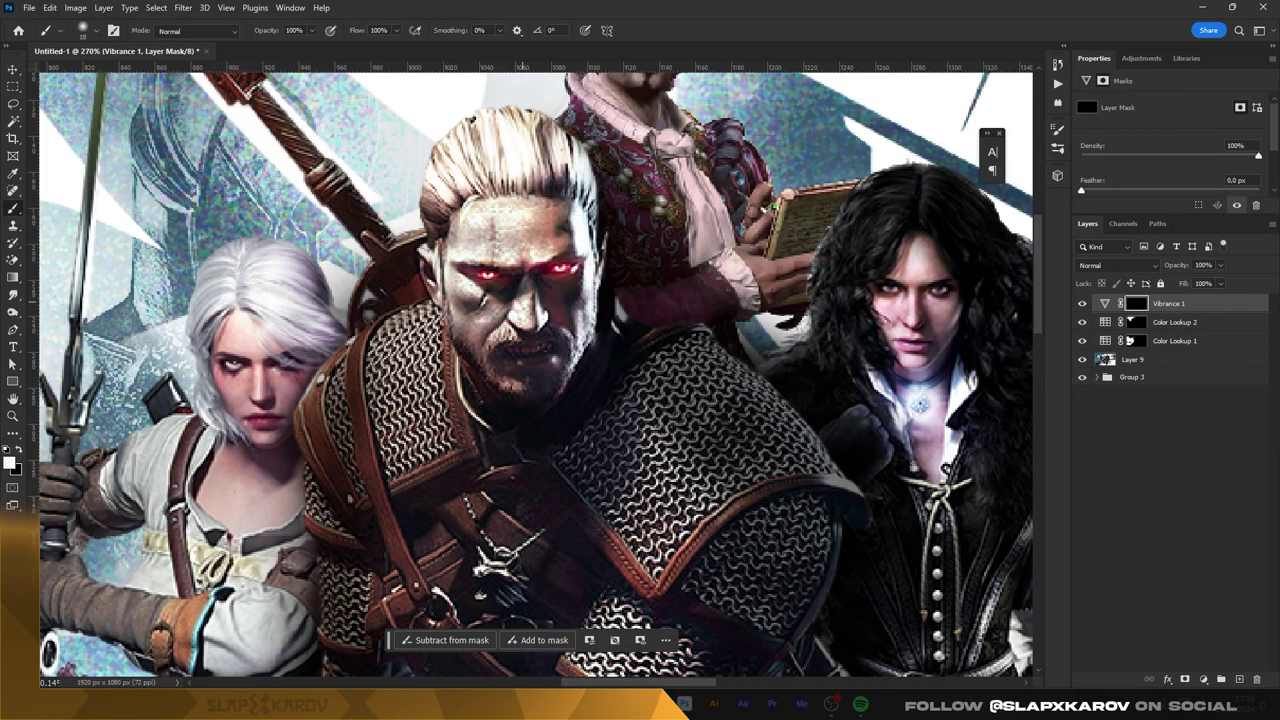
drag(548, 215, 535, 266)
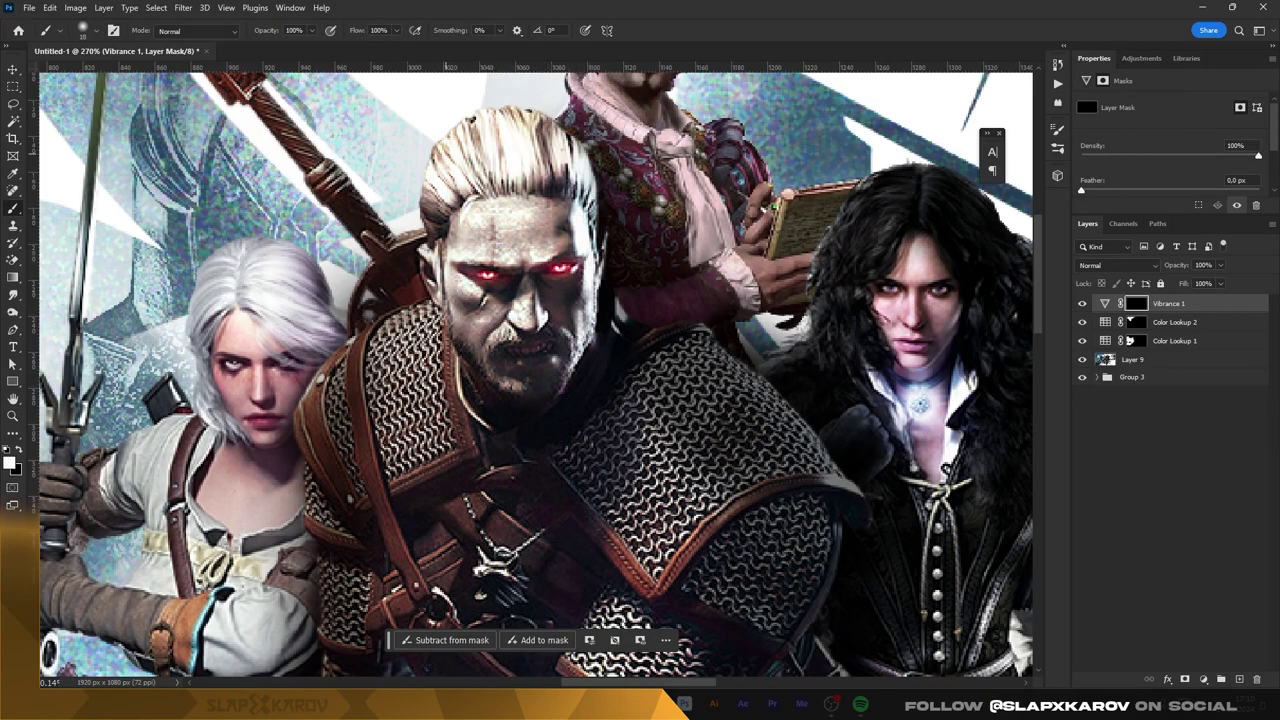